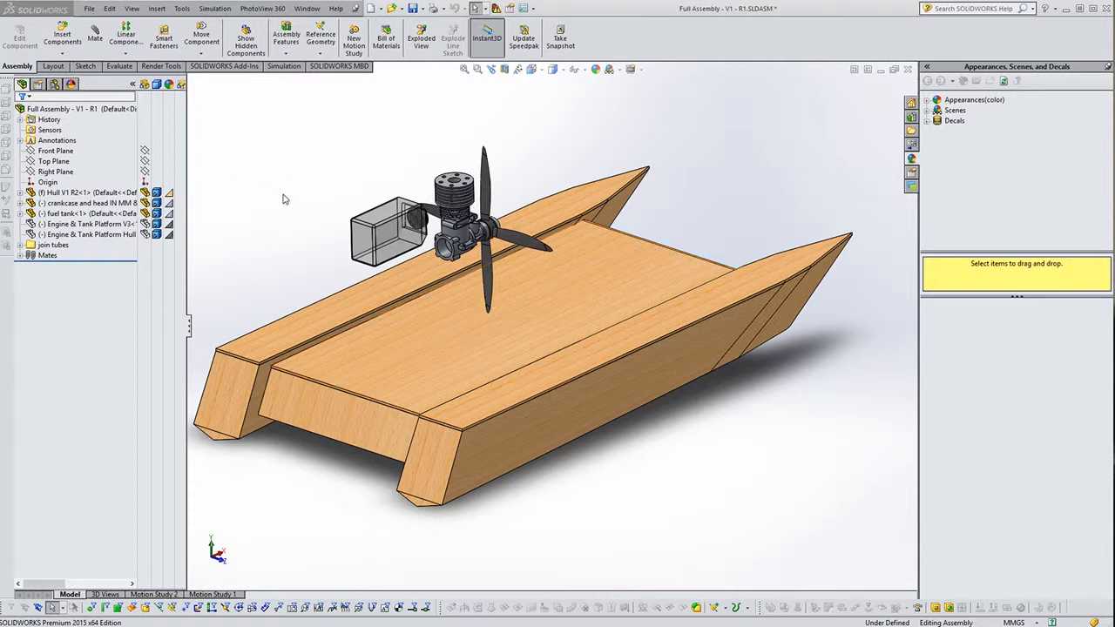
- Switch to the Engine & Tank Platform V3 part and inspect Sketch5, the base profile of Boss-Extrude4
click(307, 8)
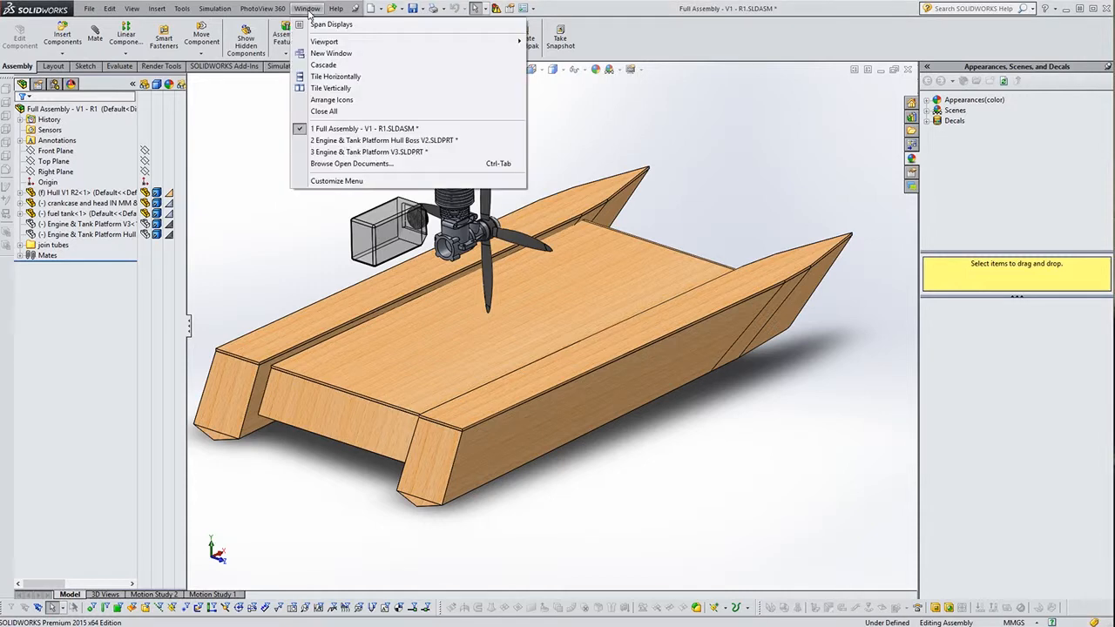
click(349, 152)
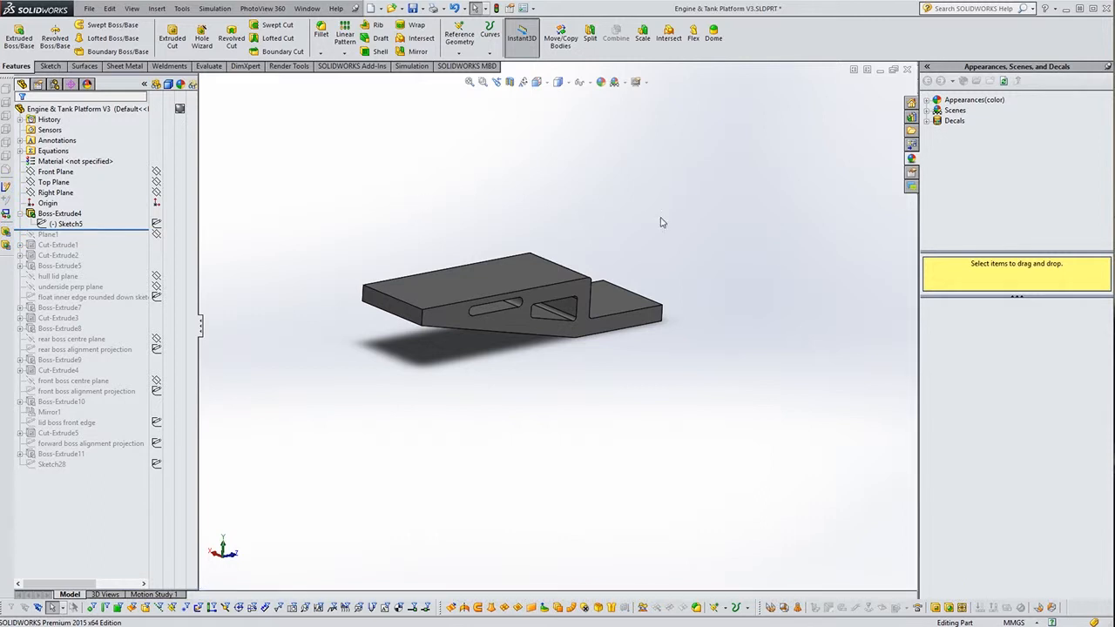
click(60, 226)
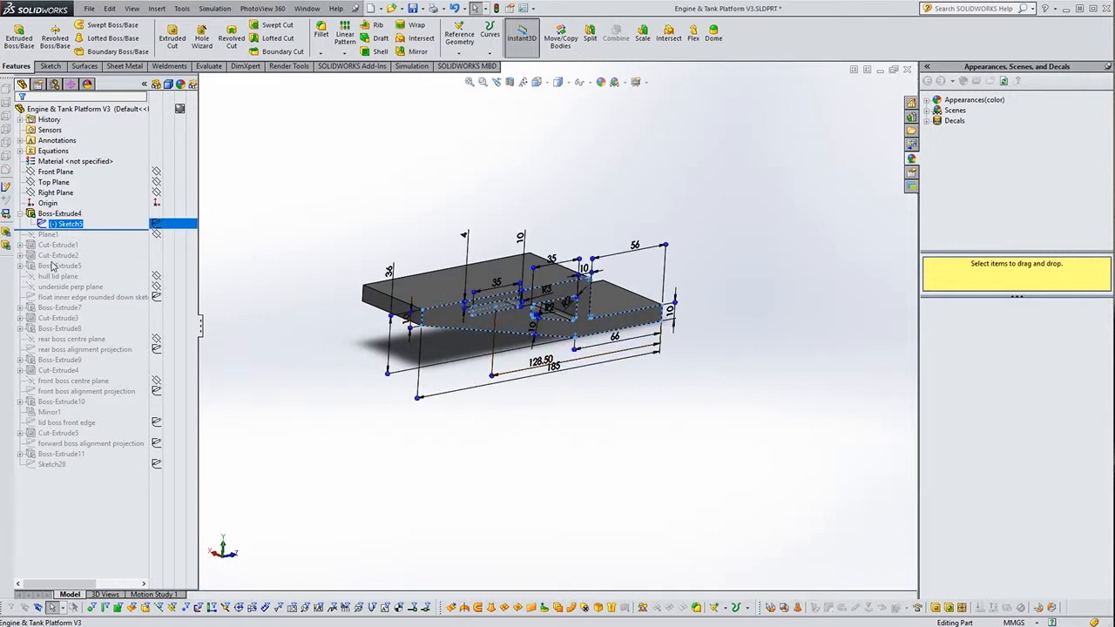
click(349, 215)
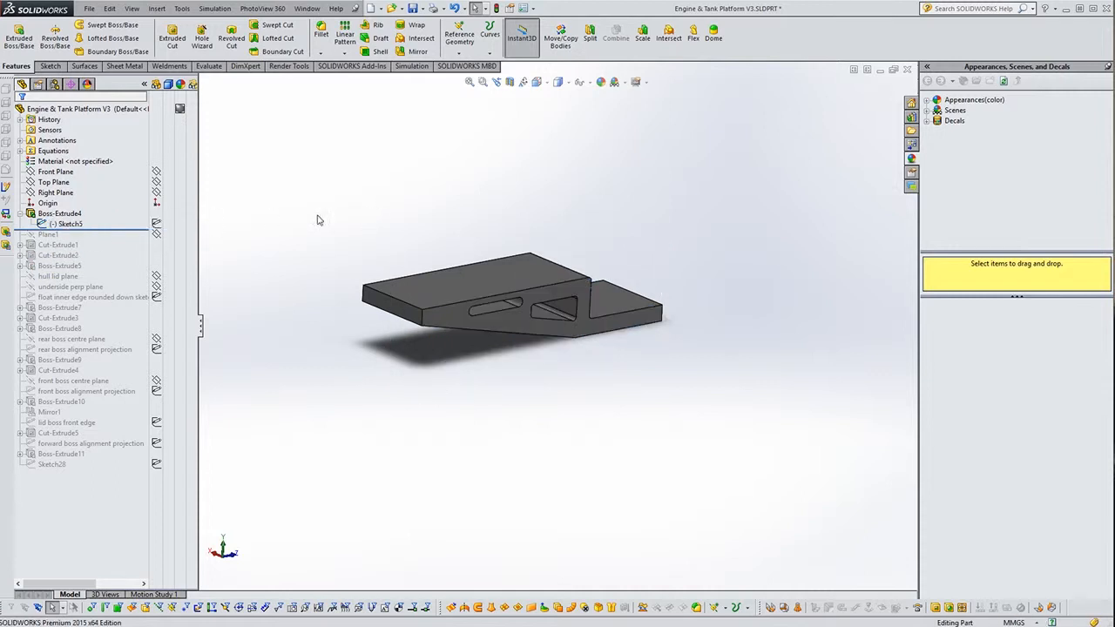
click(69, 225)
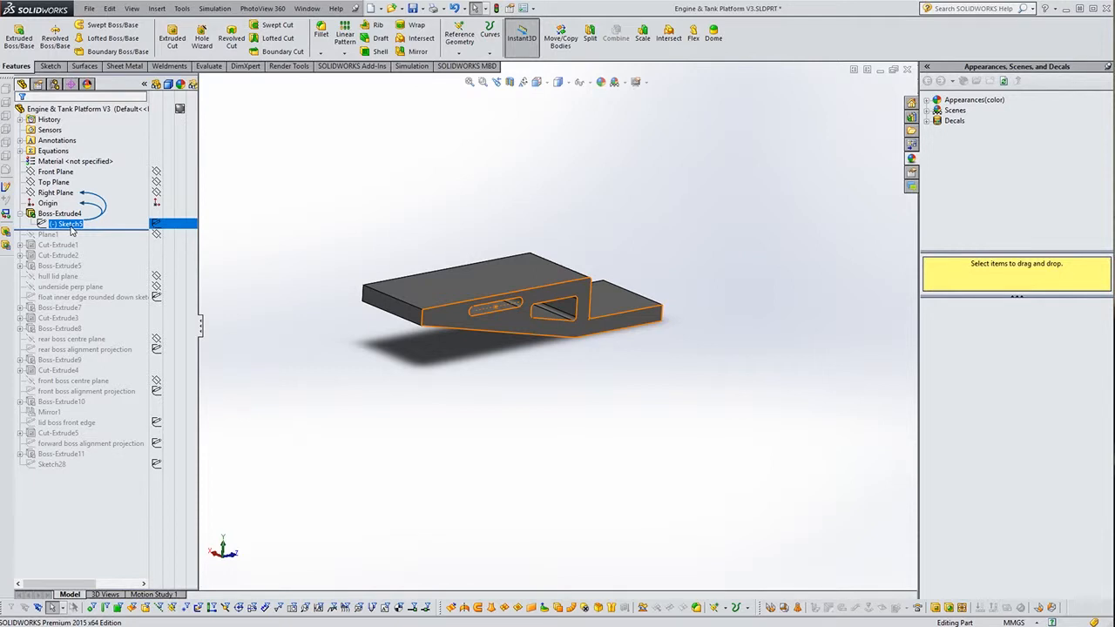
click(517, 348)
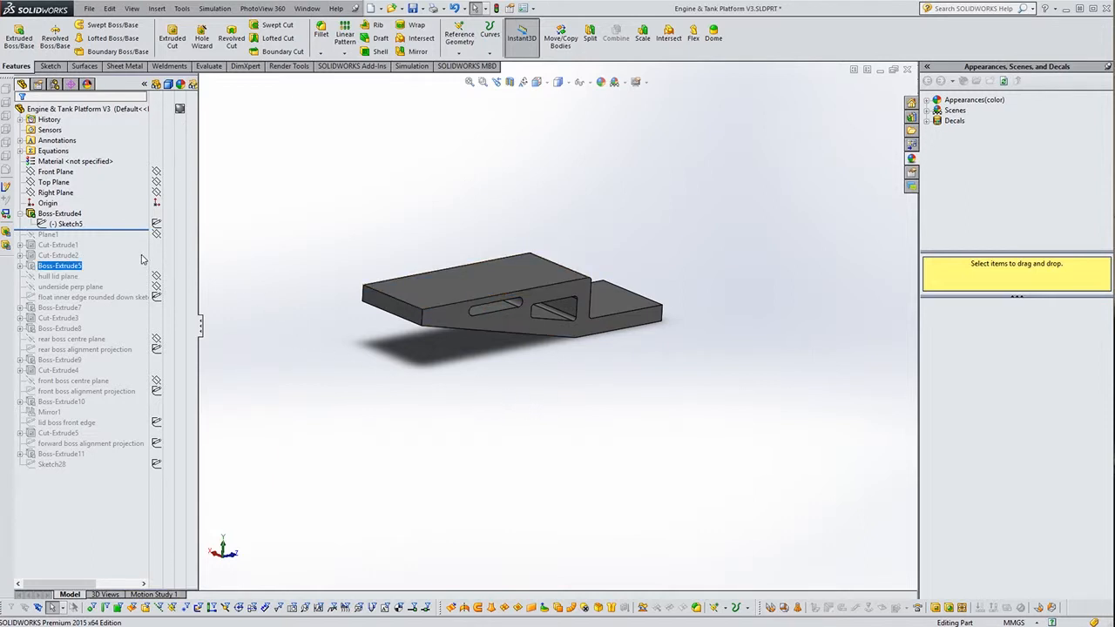
- Roll the feature history forward past Cut-Extrude2 and Boss-Extrude5 to restore the cuts and the four upright posts
click(61, 232)
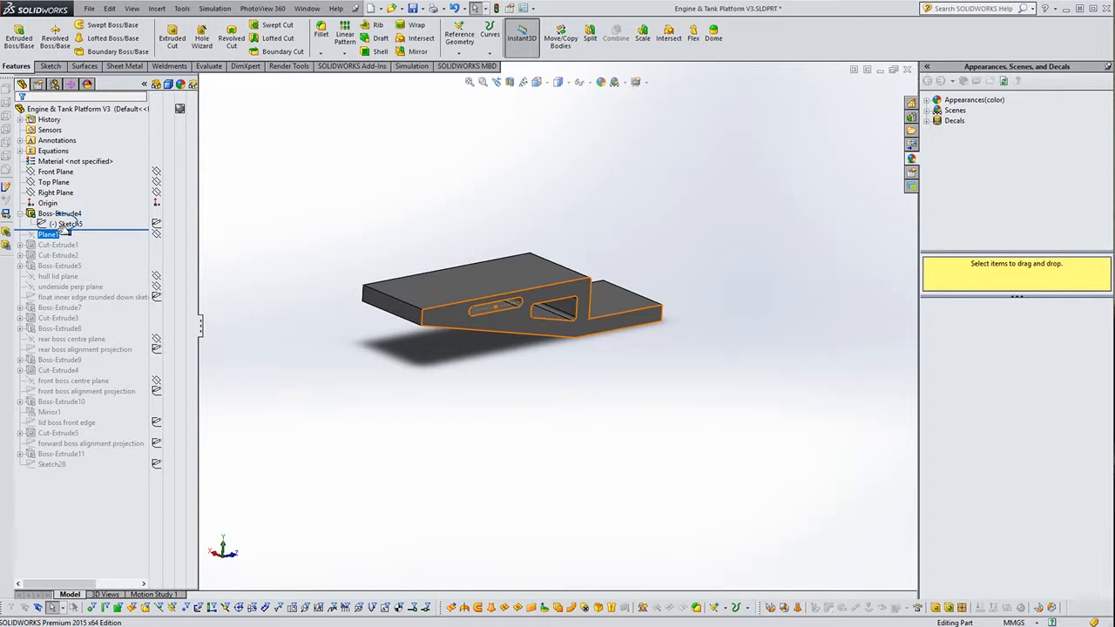
drag(66, 225, 58, 256)
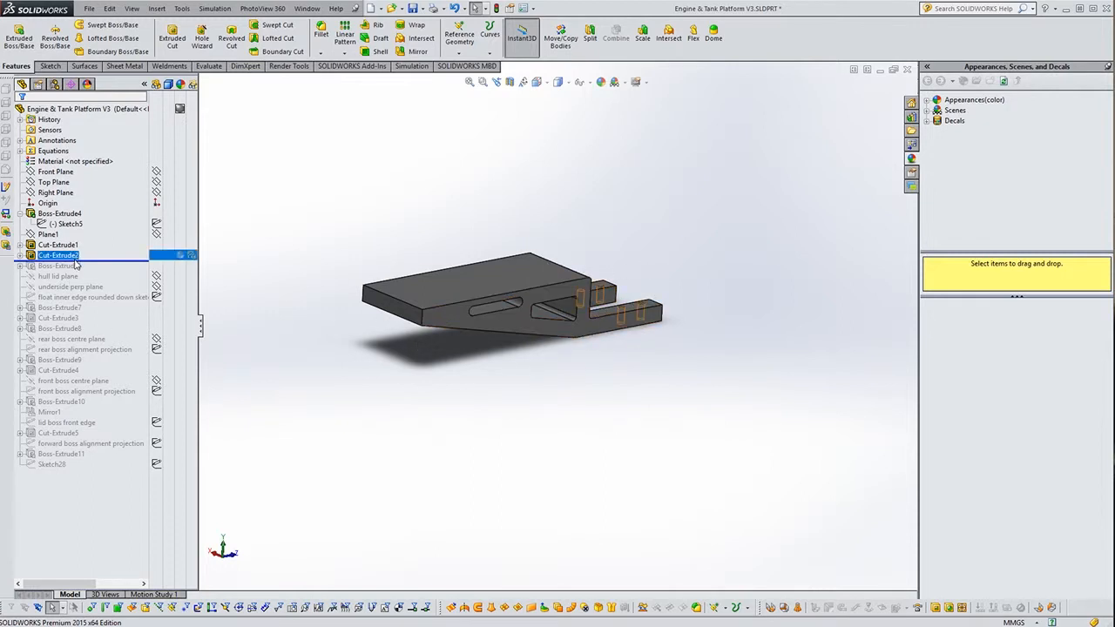
drag(79, 260, 78, 271)
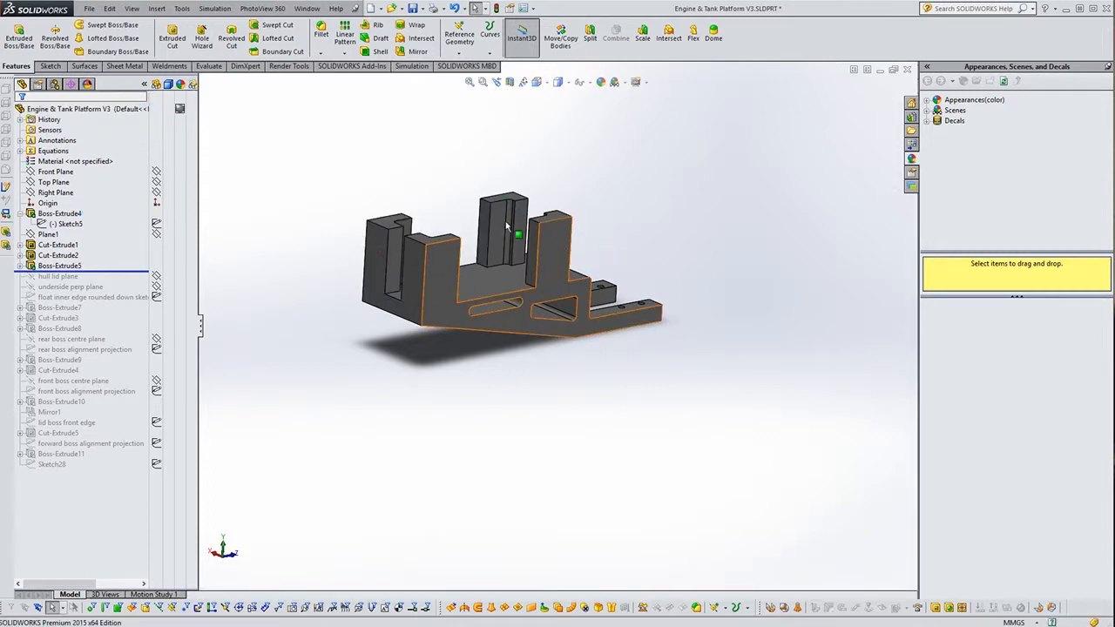
middle_drag(523, 232, 509, 250)
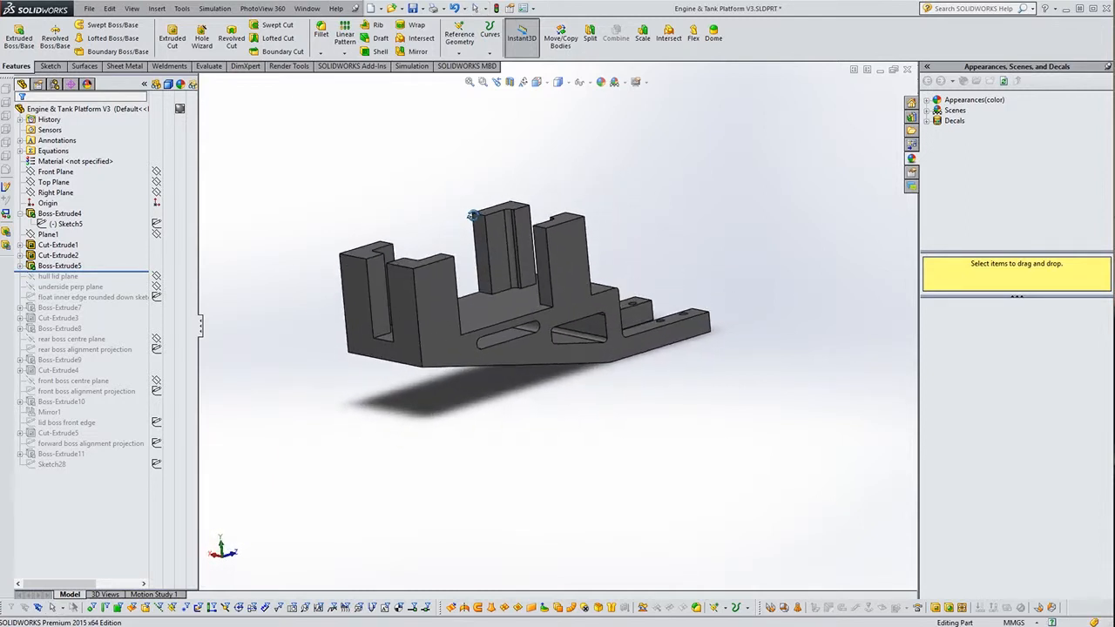
scroll(509, 249, up, 1)
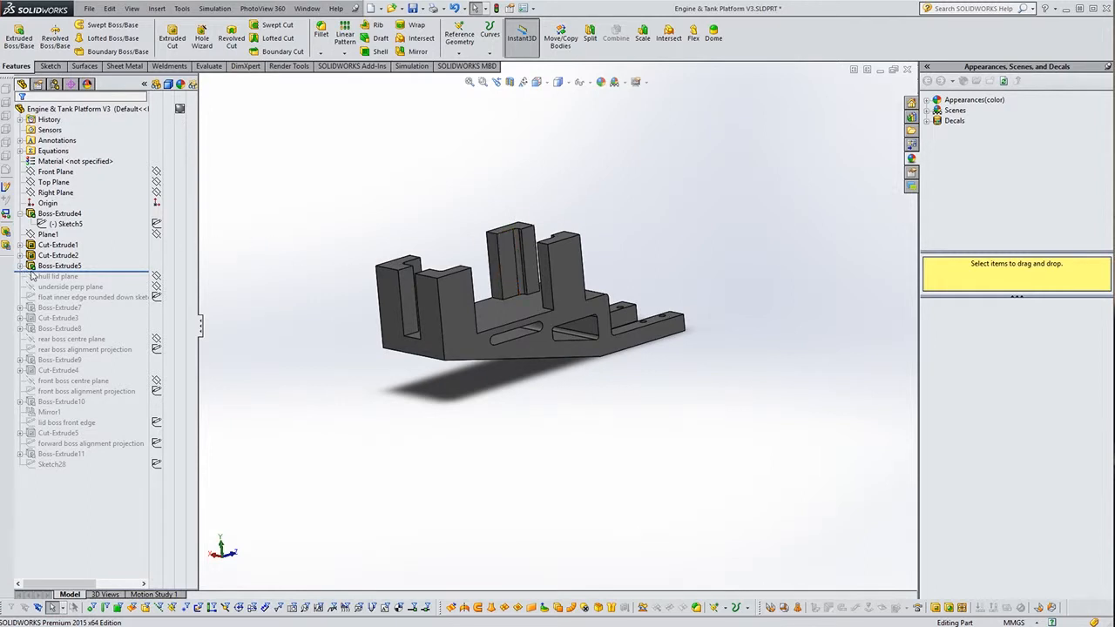
- Roll the feature history forward to the end, past Sketch28, to restore all remaining platform features
click(46, 275)
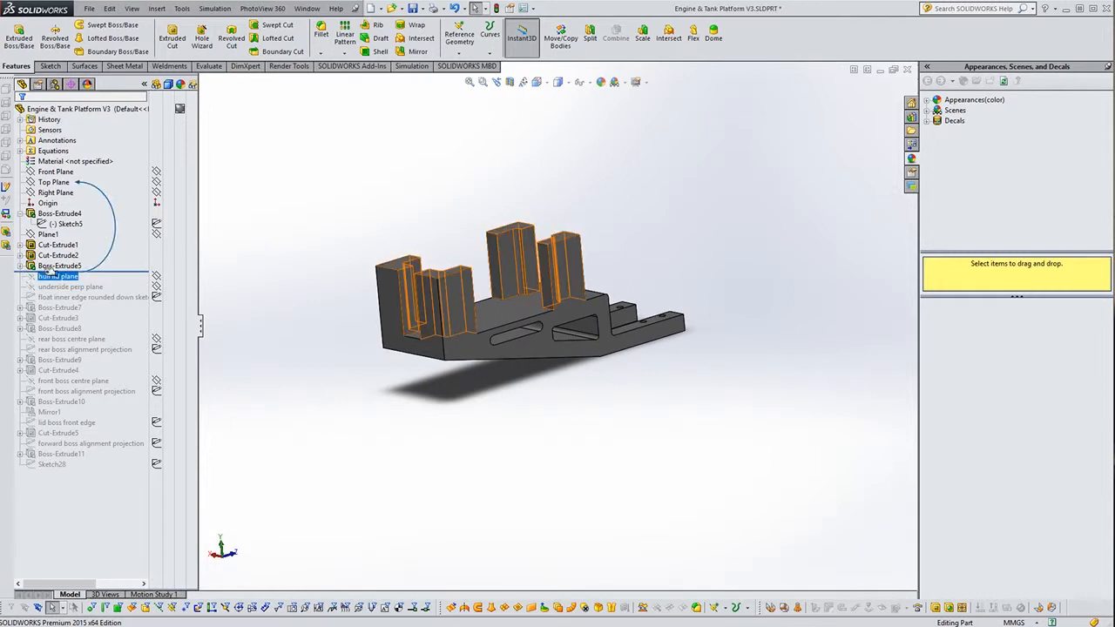
click(50, 271)
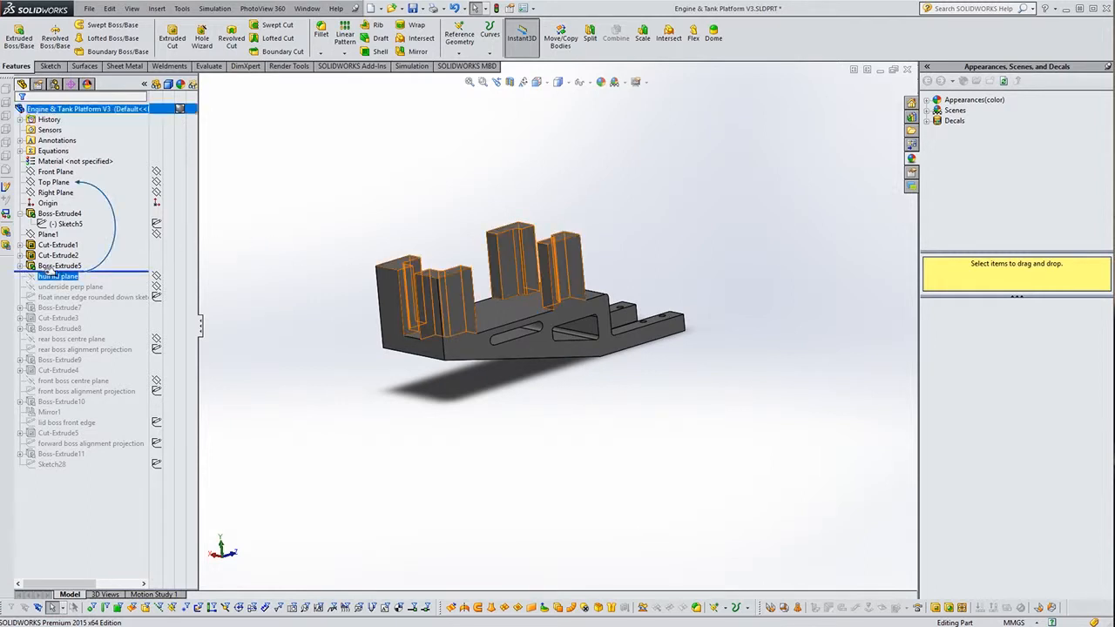
mouse_move(48, 272)
mouse_down()
mouse_move(86, 459)
mouse_move(71, 479)
mouse_up()
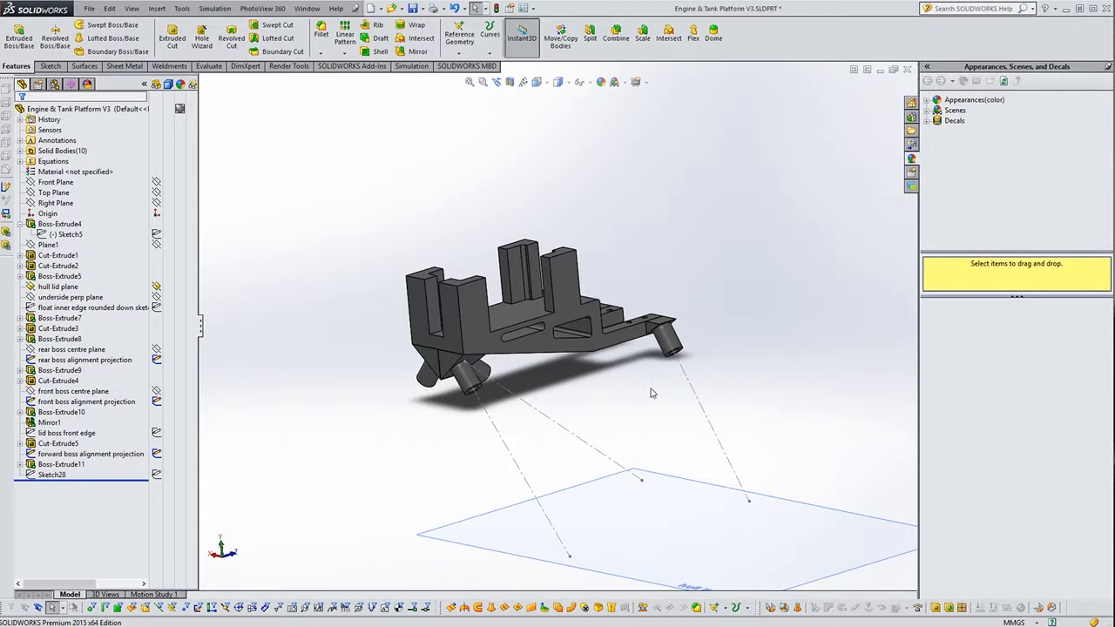
- Examine the angled tube bosses under the platform and their alignment lines running to the hull lid plane
mouse_move(601, 364)
middle_down()
mouse_move(633, 262)
mouse_move(652, 291)
mouse_move(675, 281)
middle_up()
scroll(462, 400, down, 5)
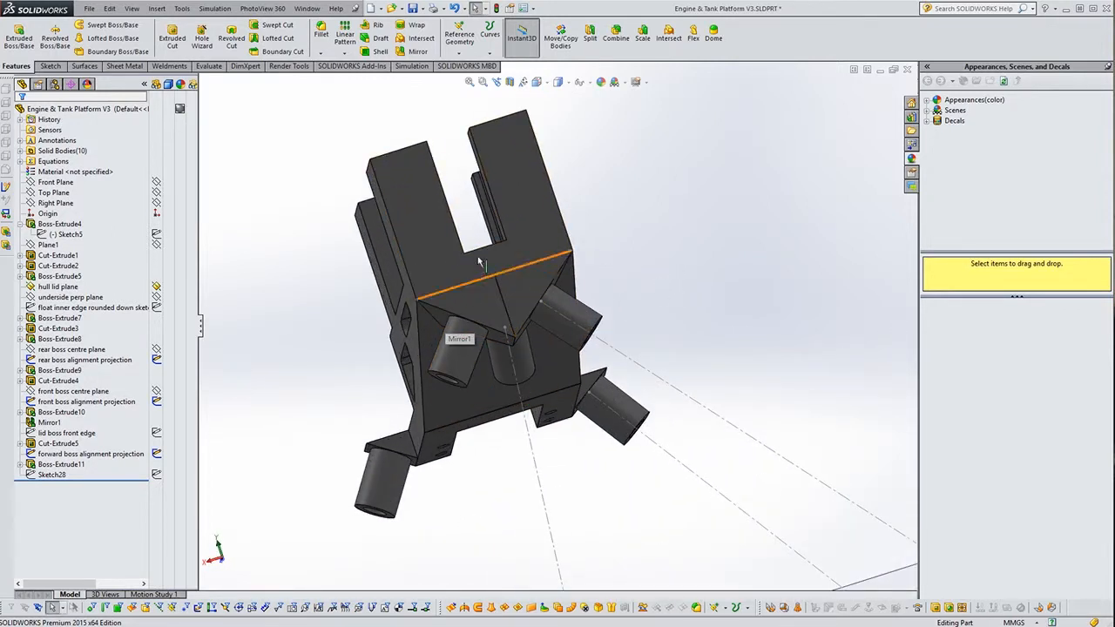
scroll(537, 432, up, 2)
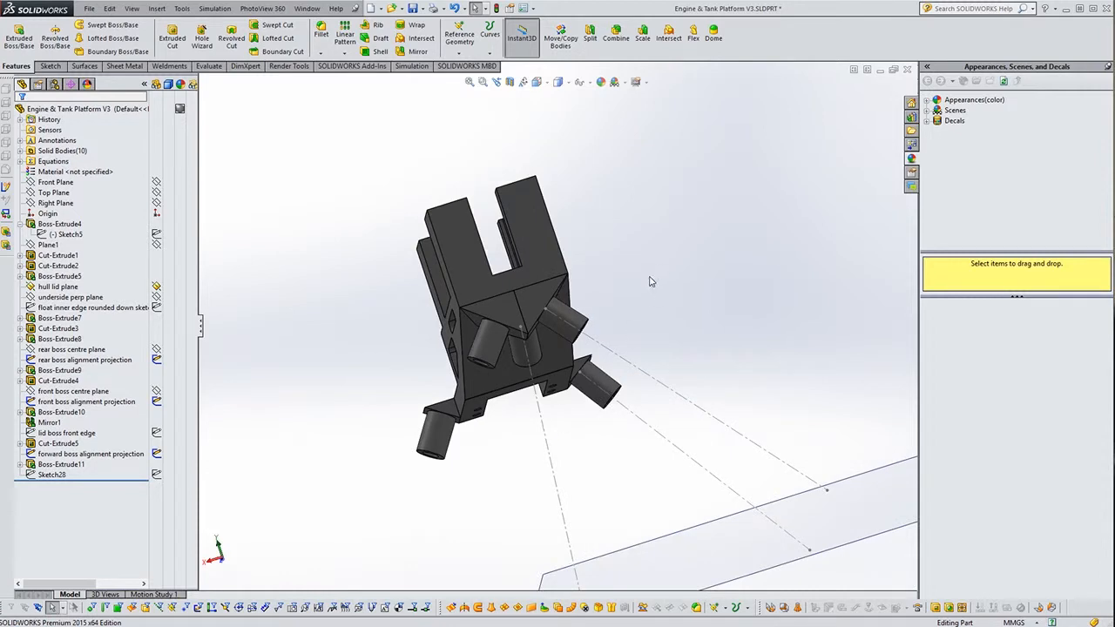
middle_drag(536, 432, 609, 367)
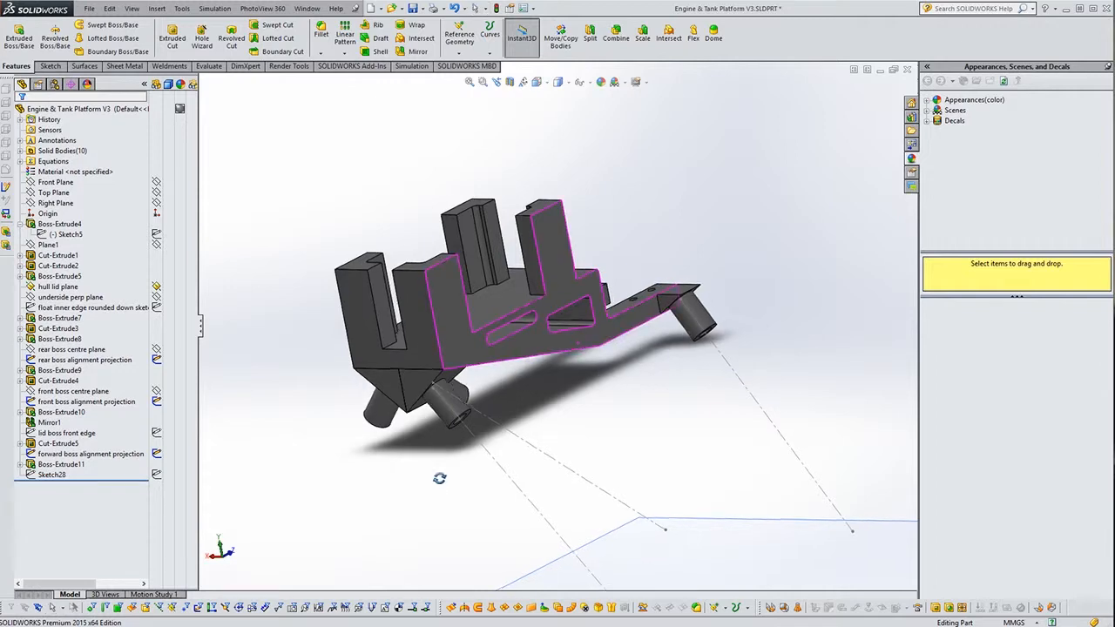
middle_drag(510, 406, 409, 450)
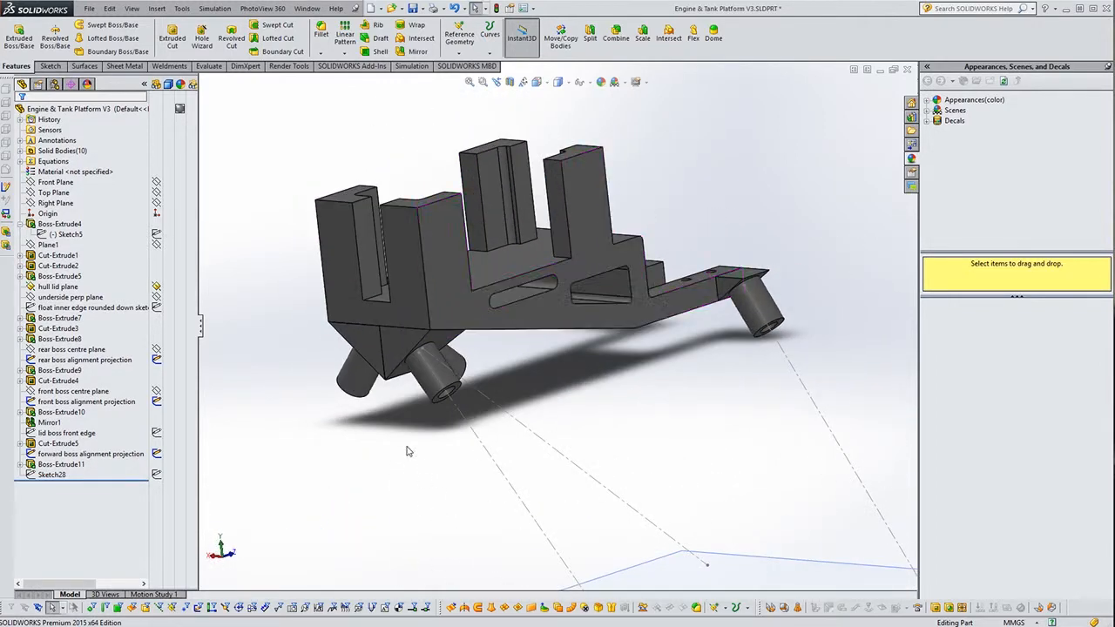
scroll(410, 449, up, 2)
scroll(459, 404, down, 1)
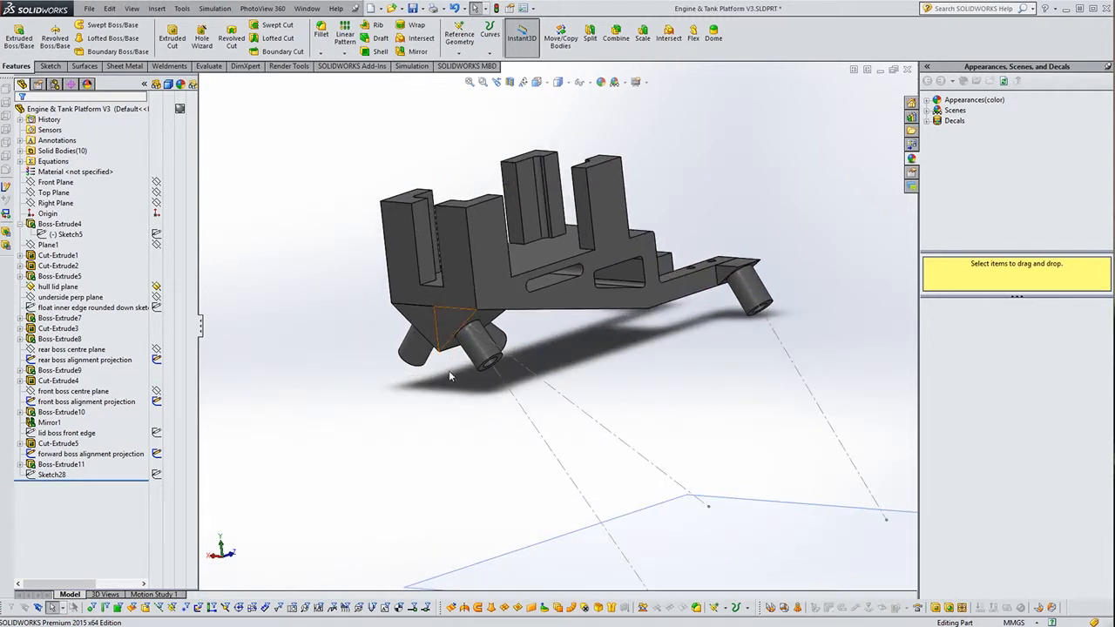
middle_drag(427, 394, 464, 382)
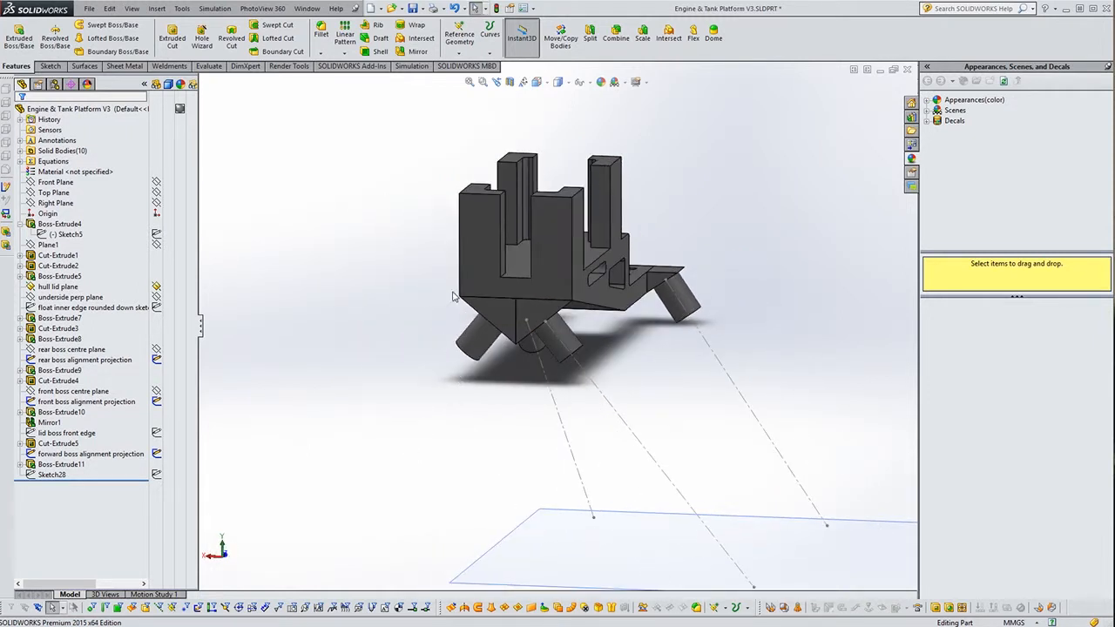
key(Escape)
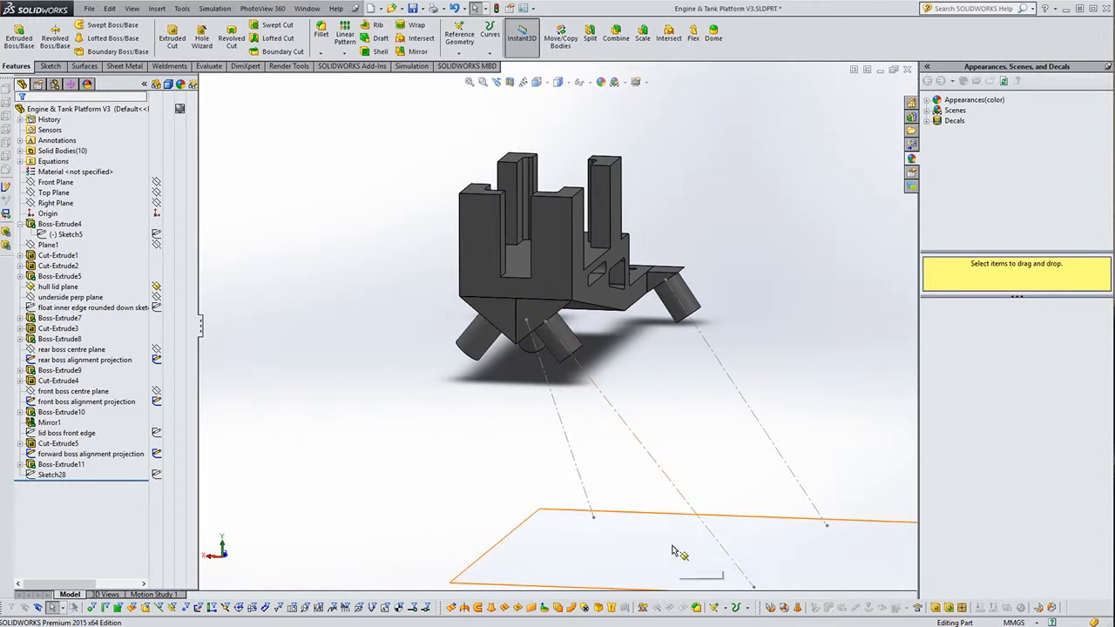
scroll(672, 551, up, 5)
scroll(758, 566, up, 2)
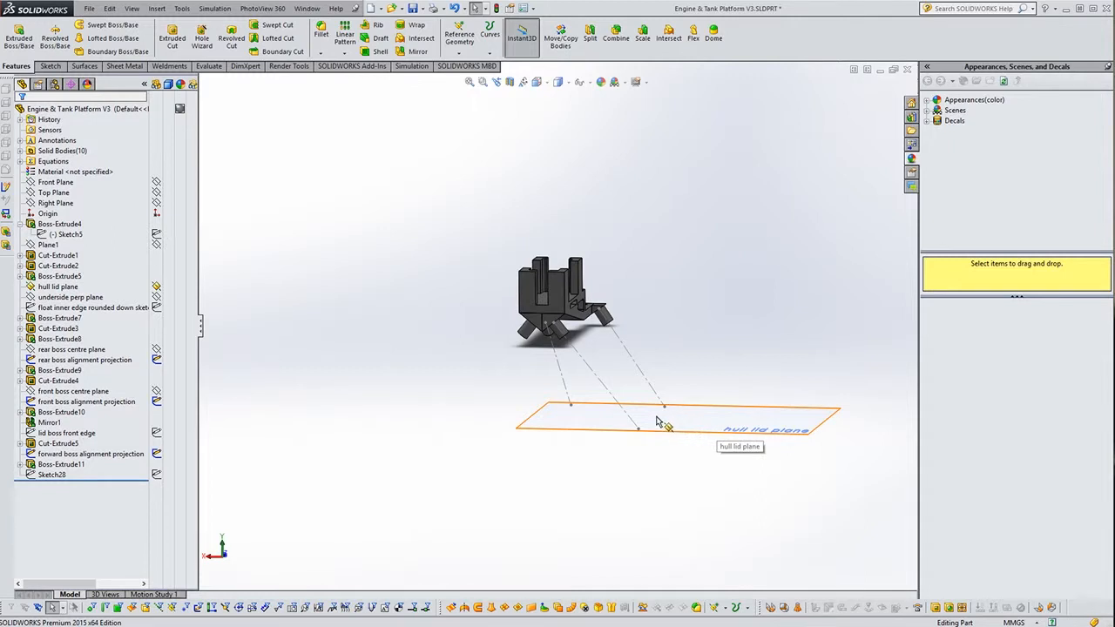
scroll(659, 422, down, 3)
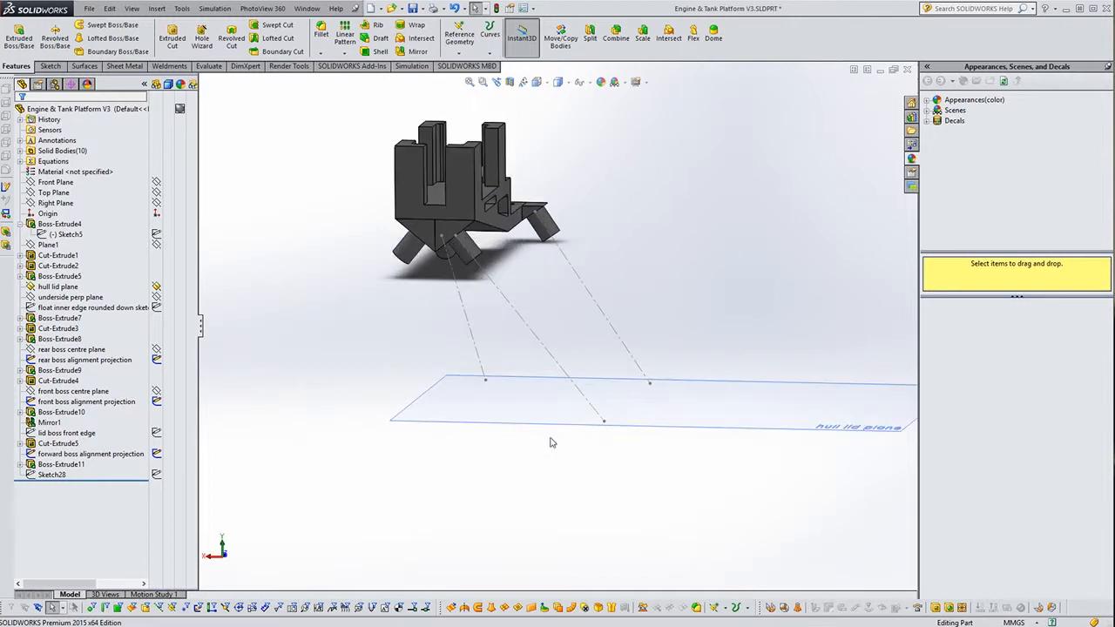
- Show the float inner edge rounded down sketch in the model
middle_drag(560, 480, 468, 458)
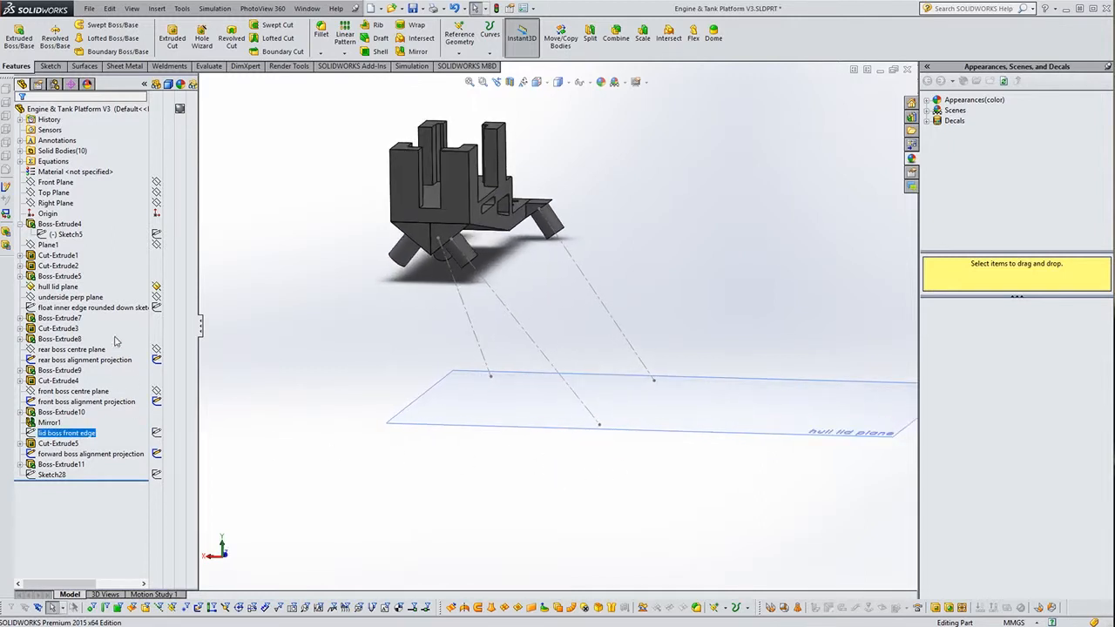
click(97, 309)
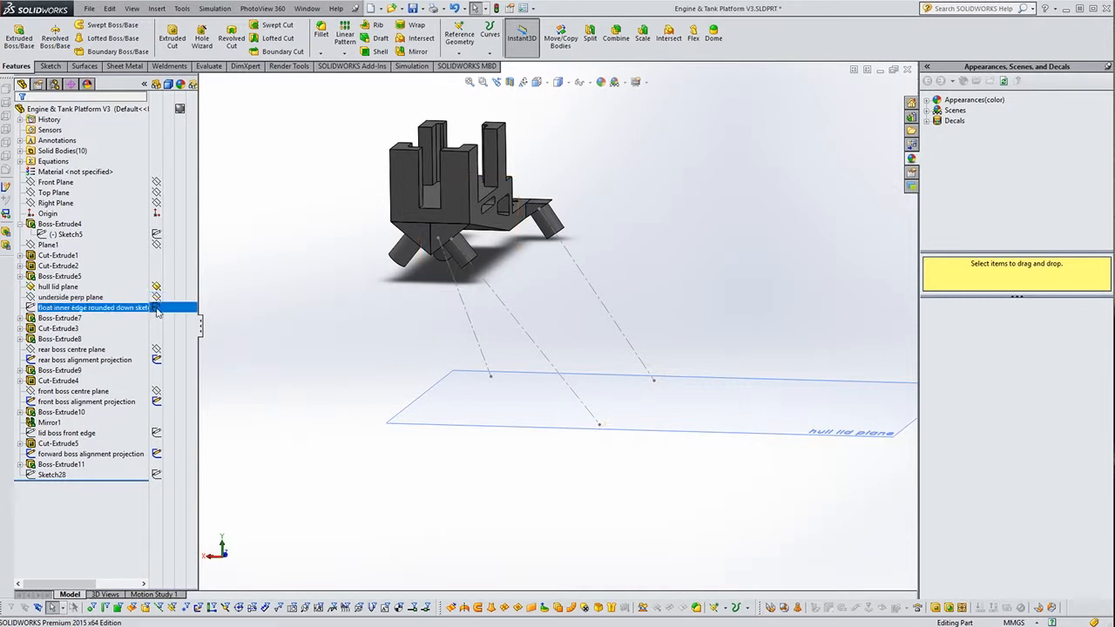
click(623, 455)
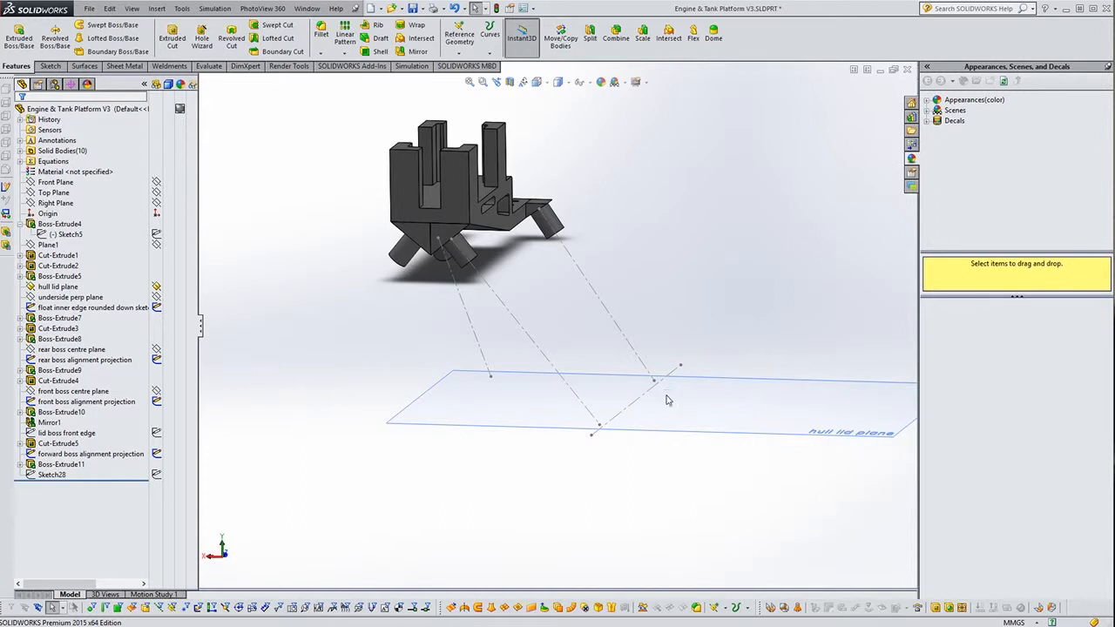
- Examine from several sides how the boss alignment lines meet the float inner edge line on the hull lid plane
scroll(667, 400, down, 2)
mouse_move(597, 436)
middle_down()
mouse_move(622, 428)
mouse_move(592, 441)
middle_up()
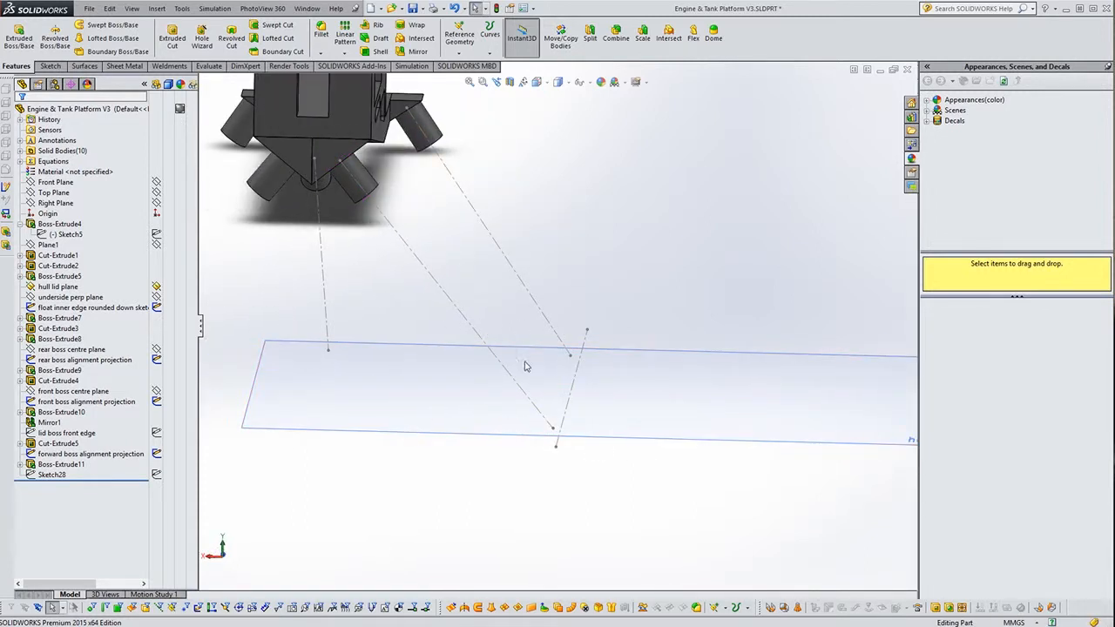
click(589, 357)
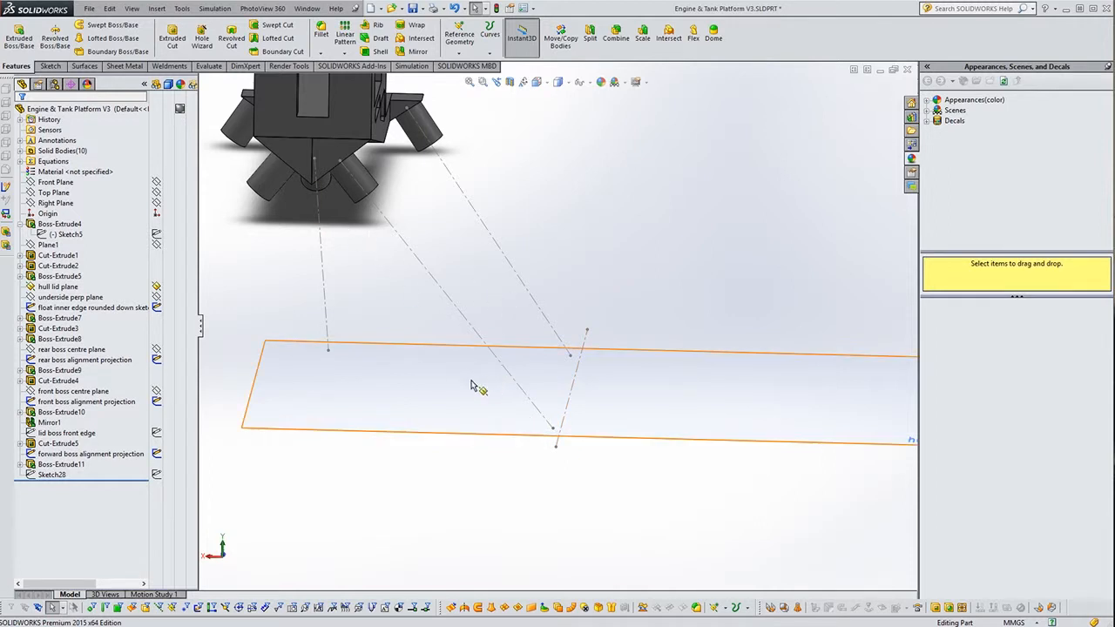
middle_drag(453, 399, 438, 410)
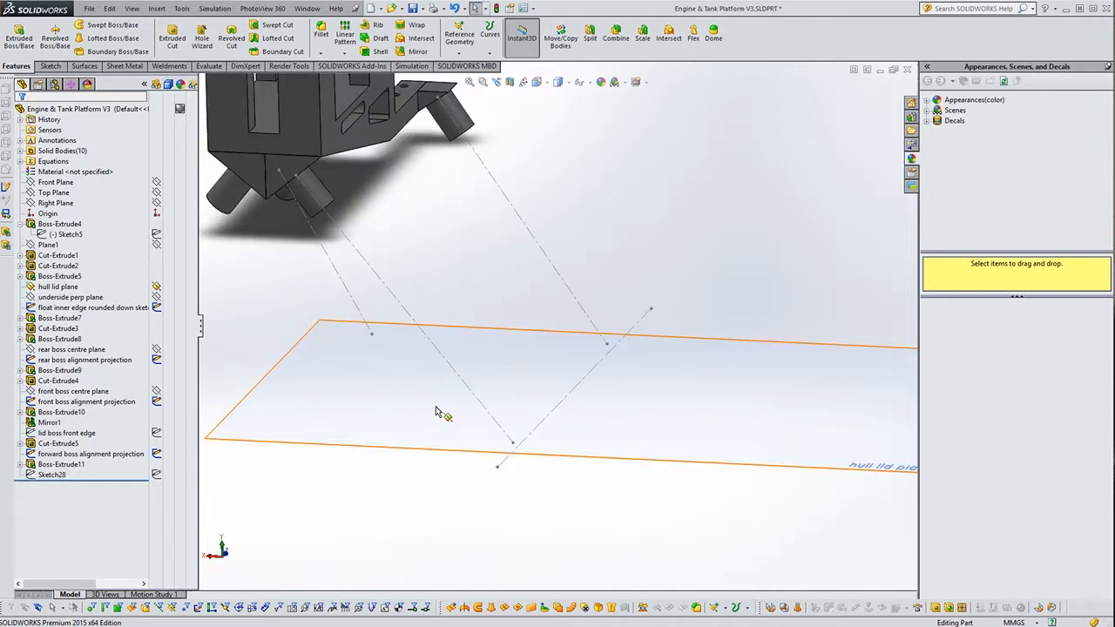
scroll(440, 411, up, 1)
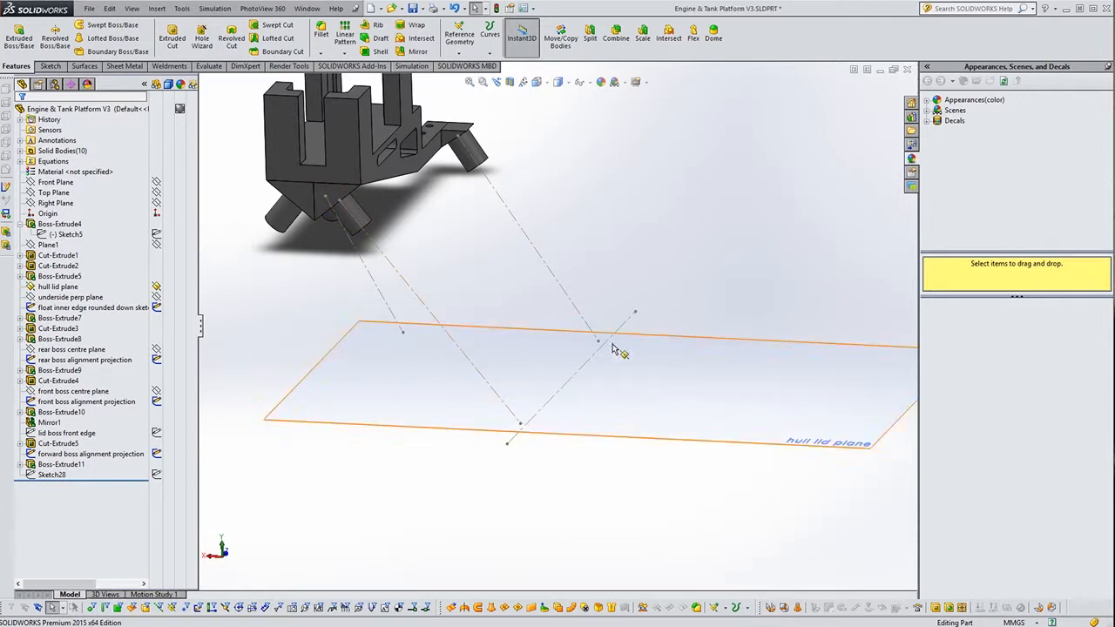
middle_drag(441, 252, 562, 156)
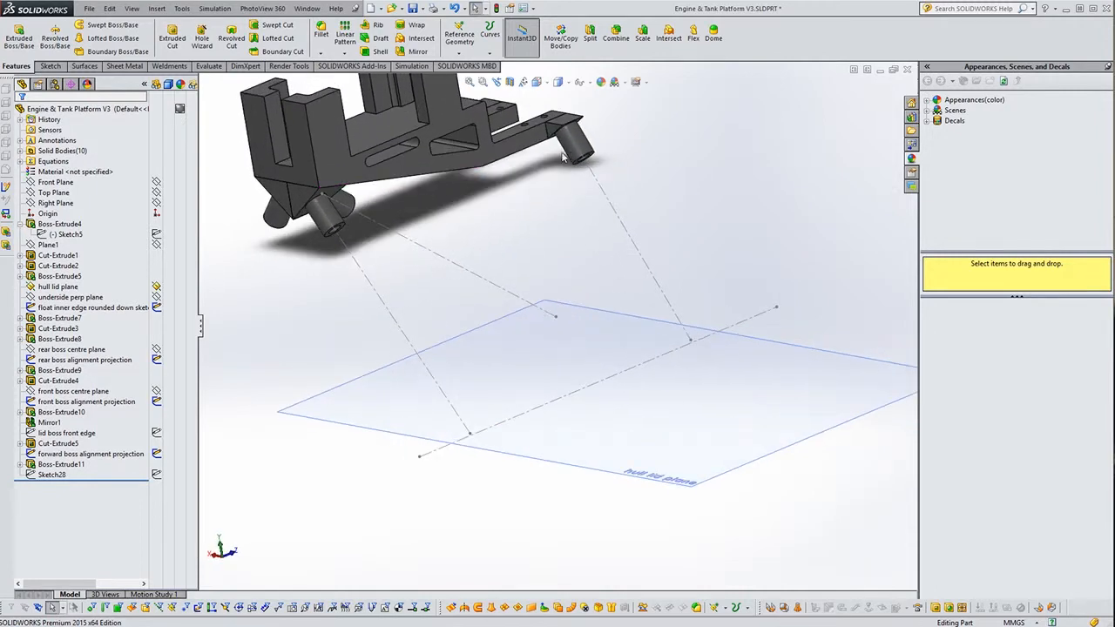
middle_drag(411, 316, 370, 226)
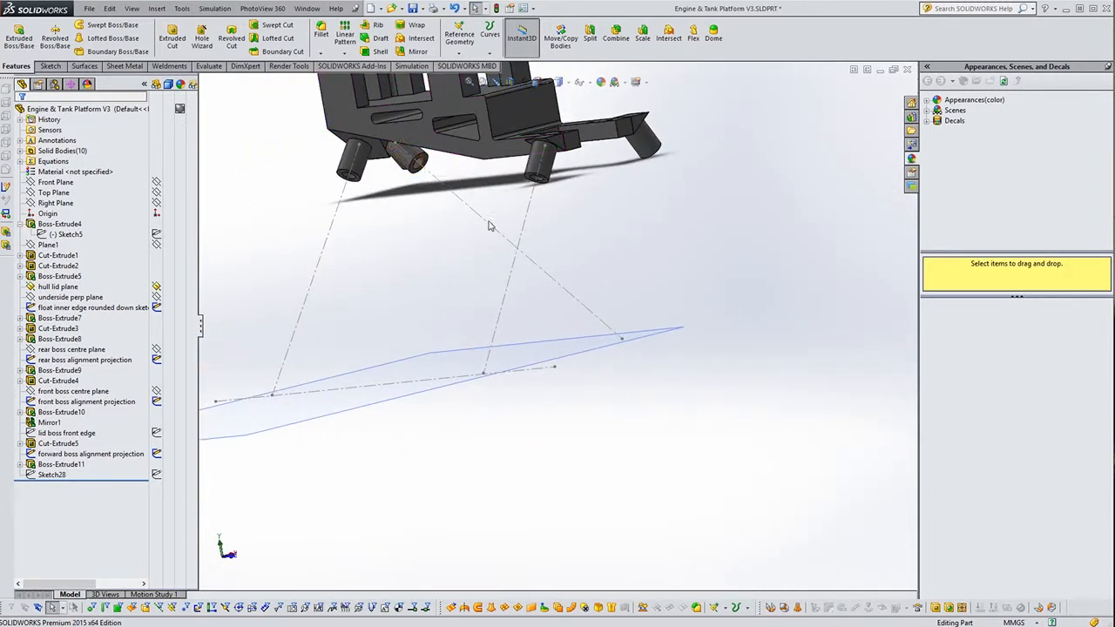
middle_drag(473, 328, 548, 339)
scroll(547, 347, up, 5)
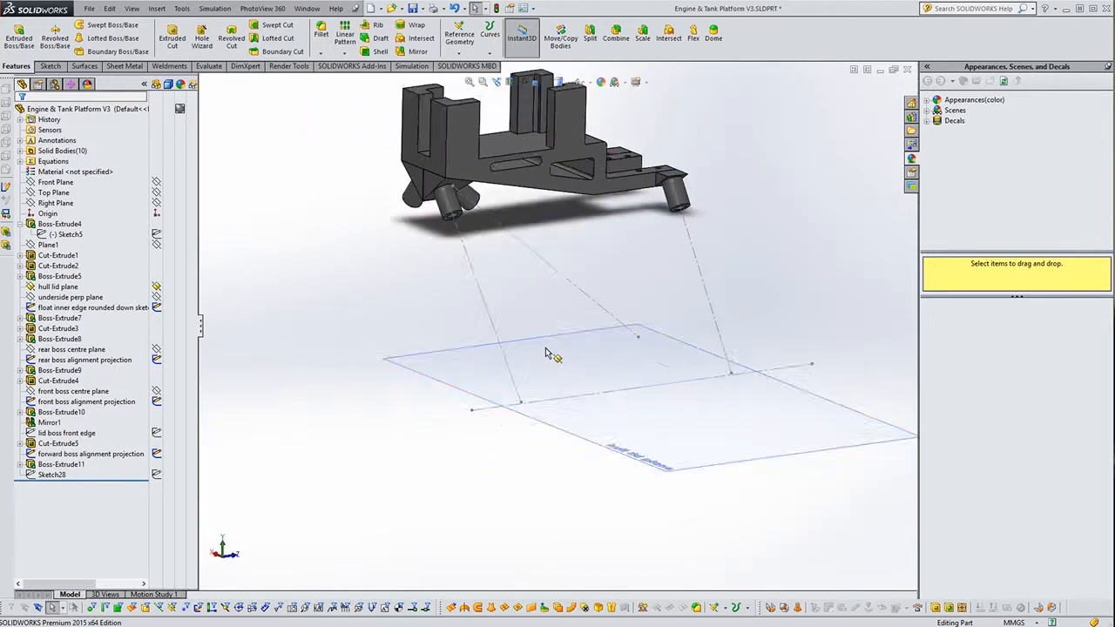
middle_drag(614, 303, 606, 301)
scroll(633, 275, down, 3)
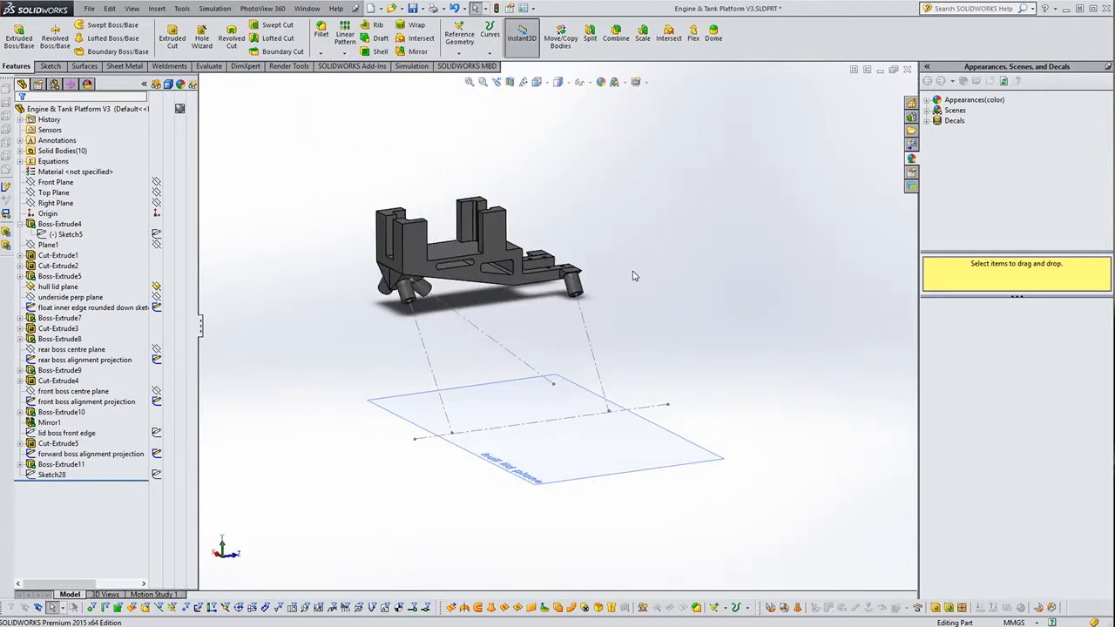
scroll(610, 321, down, 2)
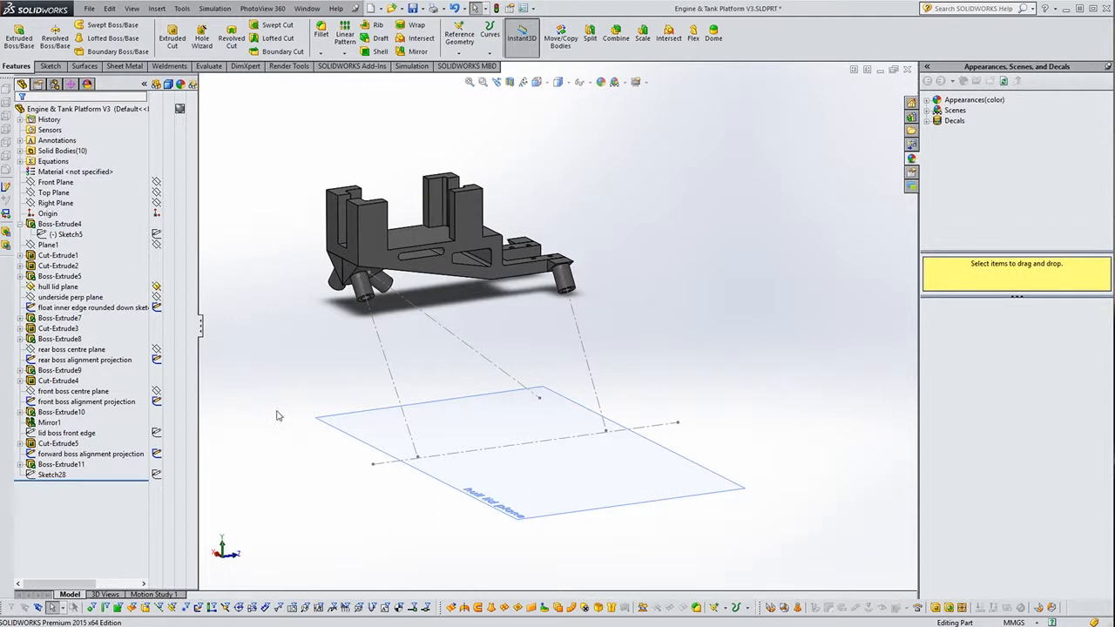
- Hide the forward, front and rear boss alignment projections and the float inner edge rounded down sketch
click(156, 455)
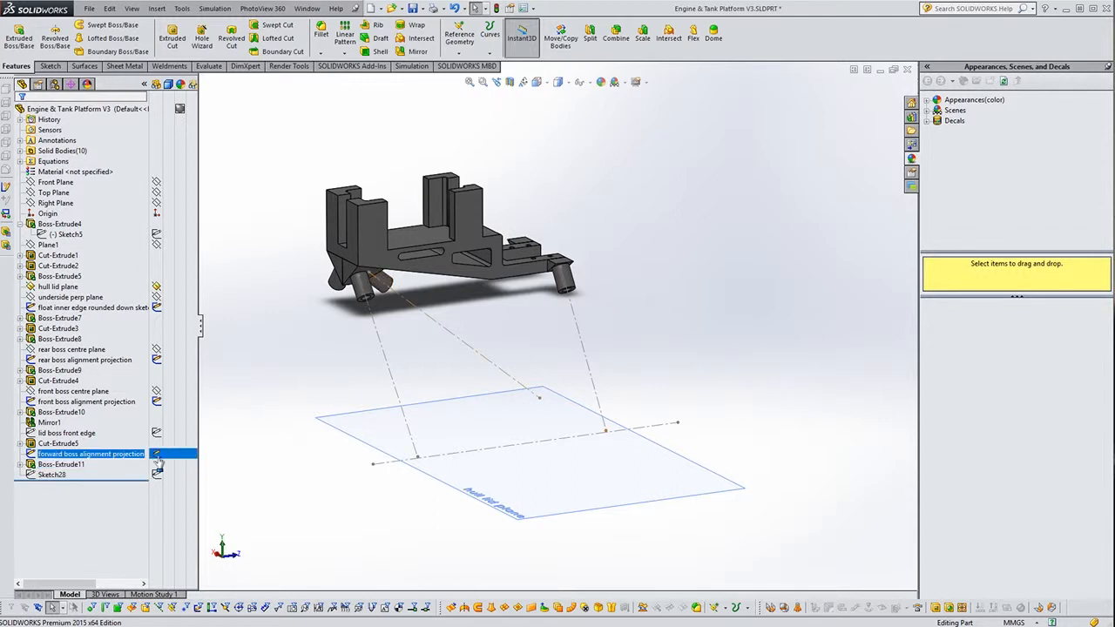
click(158, 404)
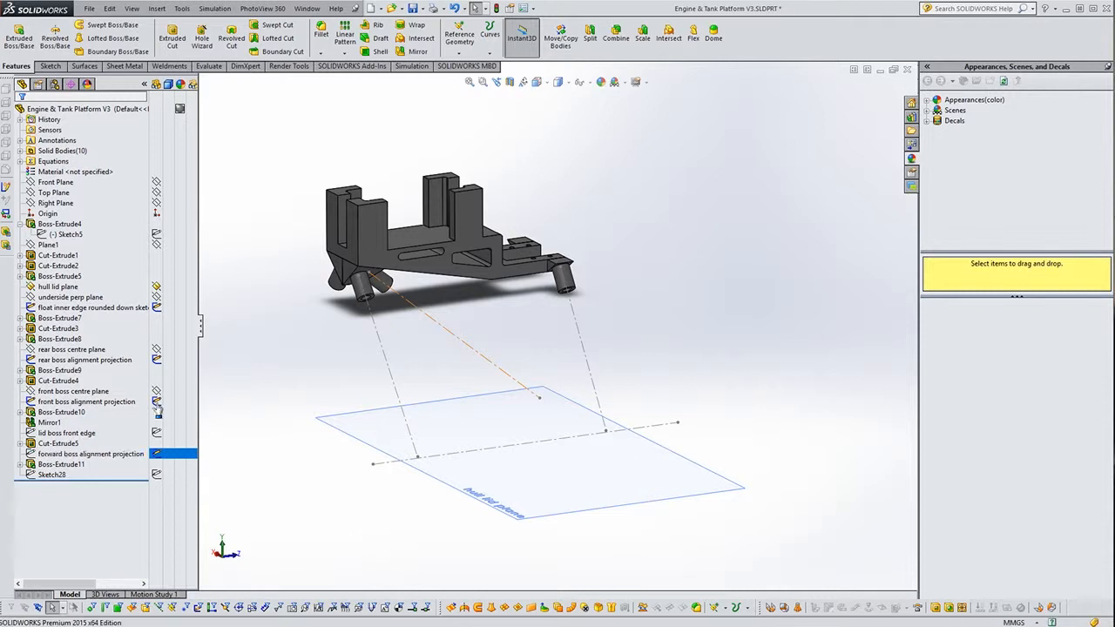
click(157, 360)
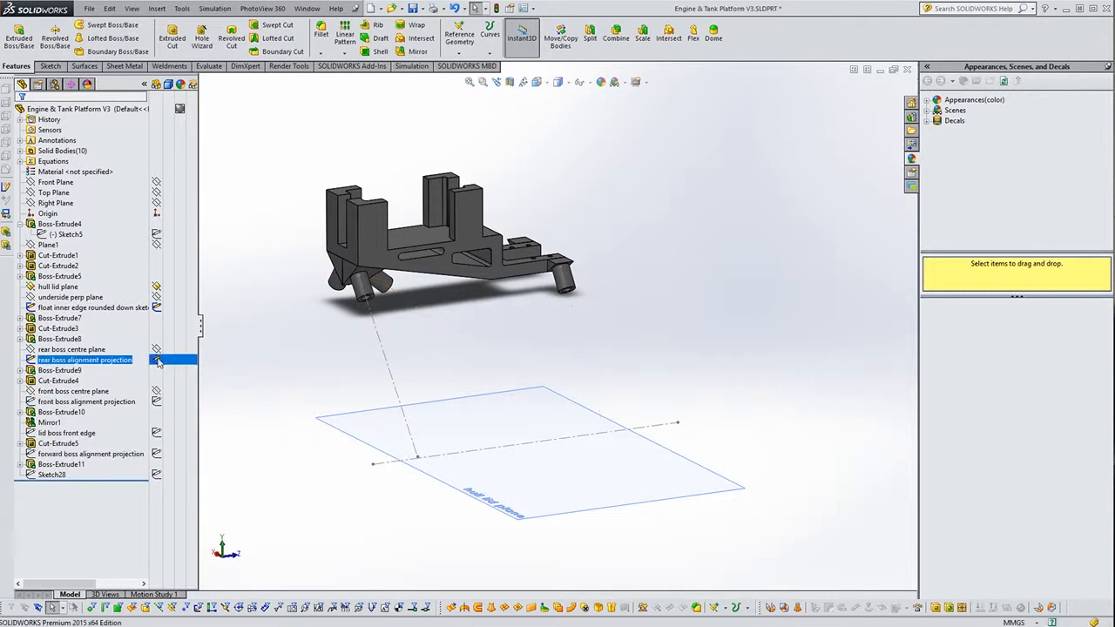
click(156, 287)
click(835, 101)
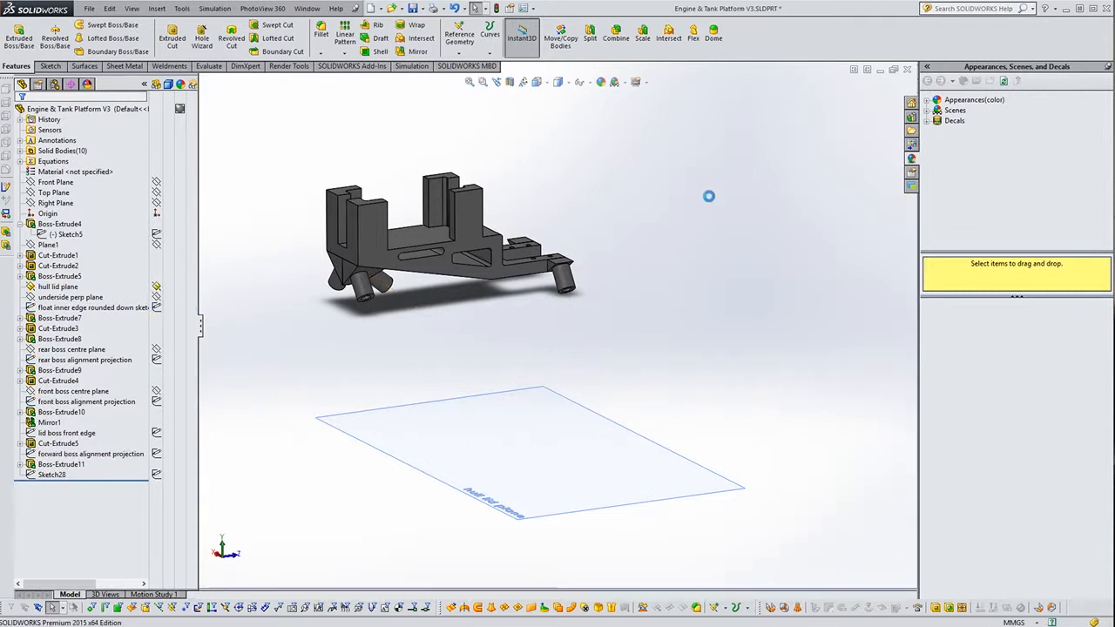
- Close the Engine & Tank Platform V3 part without saving and discard its changes in the assembly
click(906, 71)
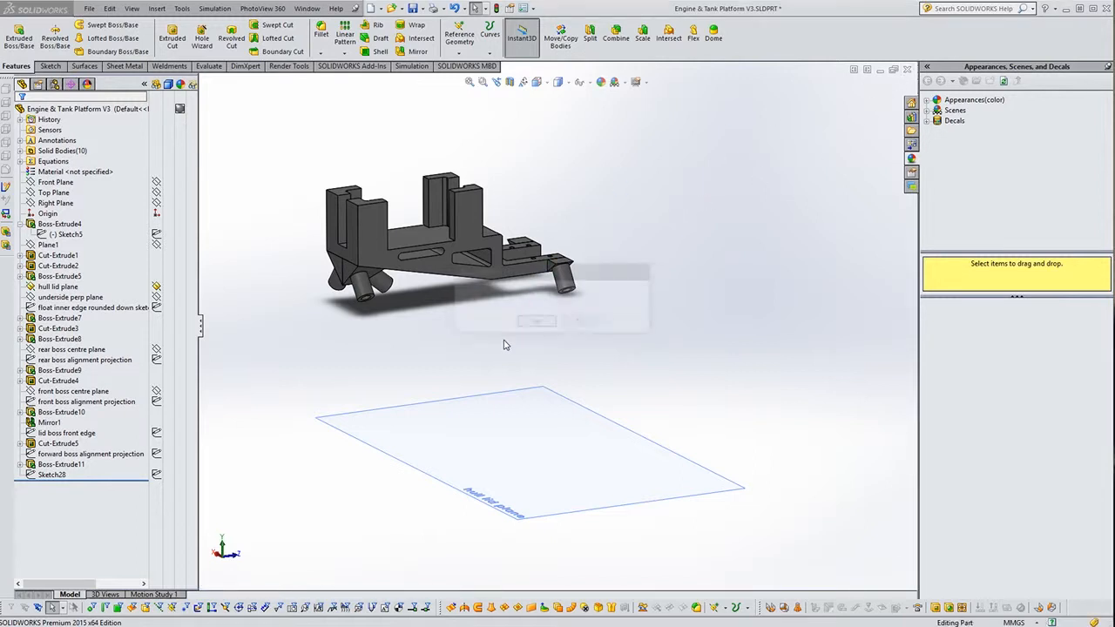
click(584, 325)
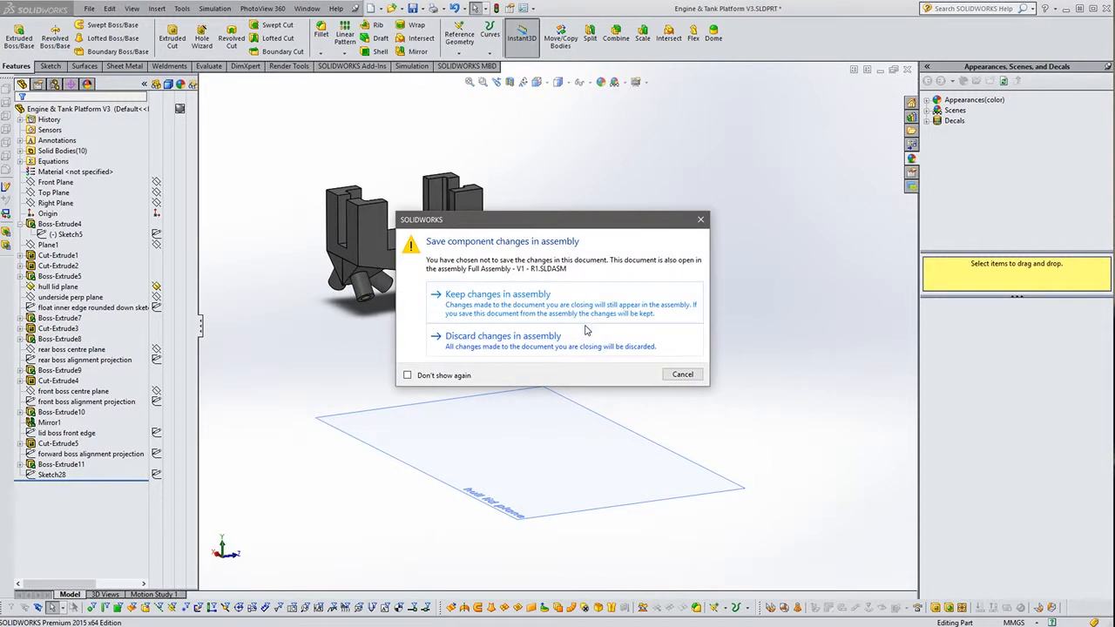
click(499, 340)
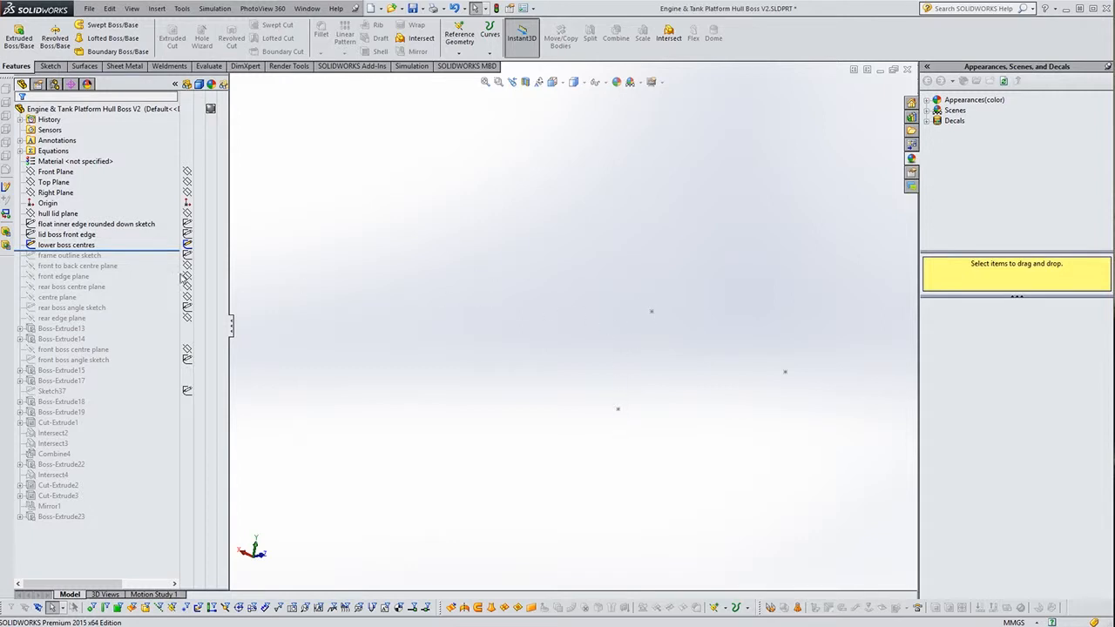
- Examine the dimensions of the lower boss centres sketch in the hull boss part
click(54, 245)
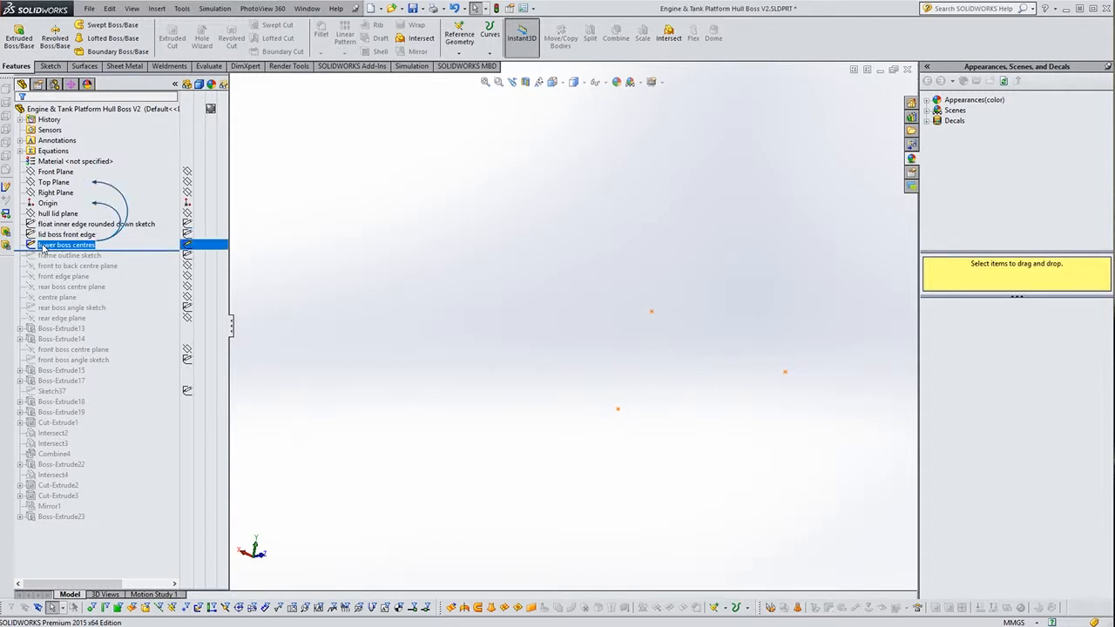
click(42, 248)
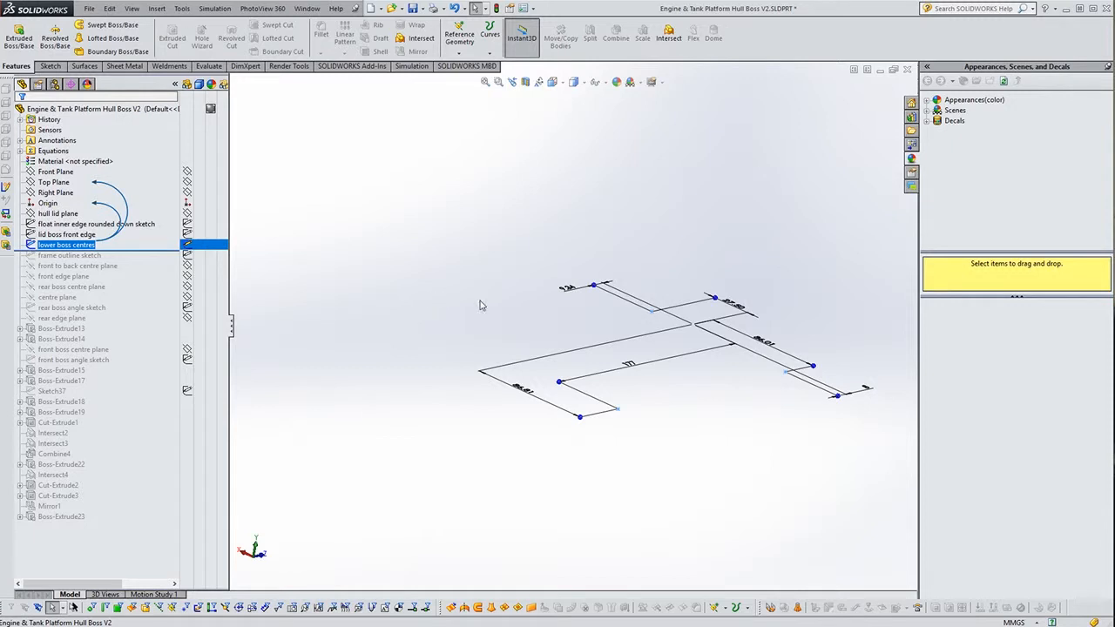
middle_drag(501, 311, 476, 388)
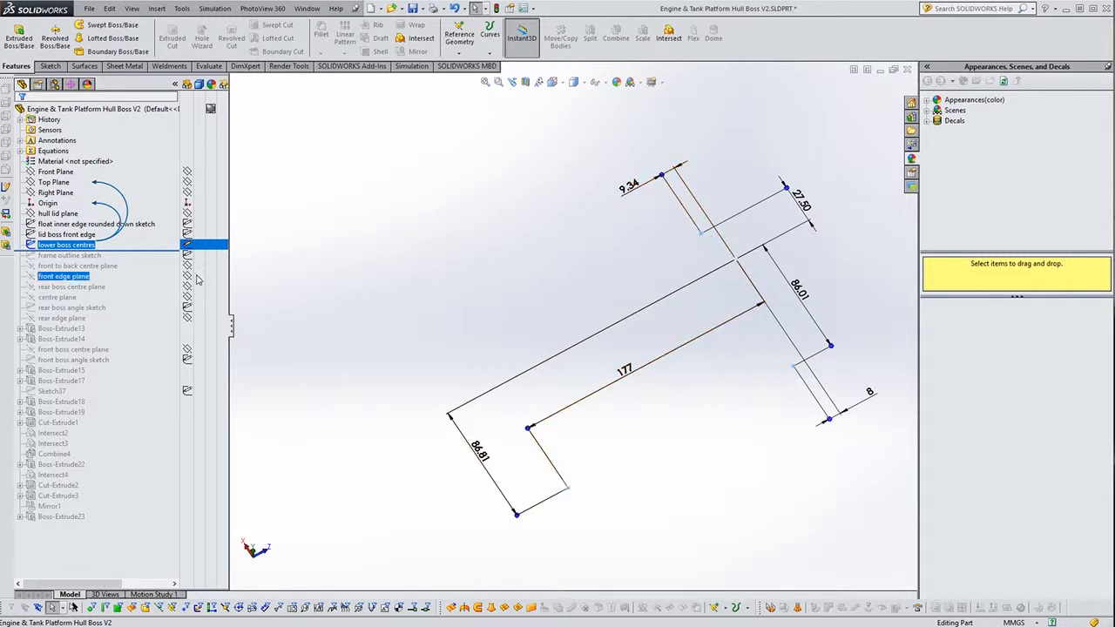
click(452, 253)
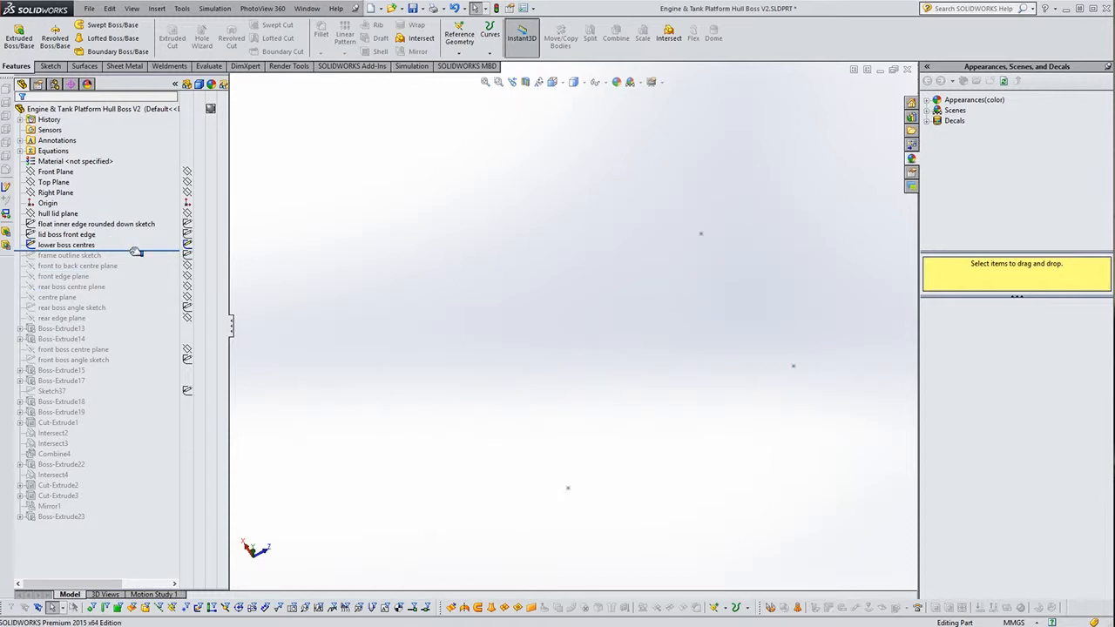
- Roll the feature history forward past Boss-Extrude23 and examine the bore of the frame's angled corner boss
drag(136, 251, 128, 523)
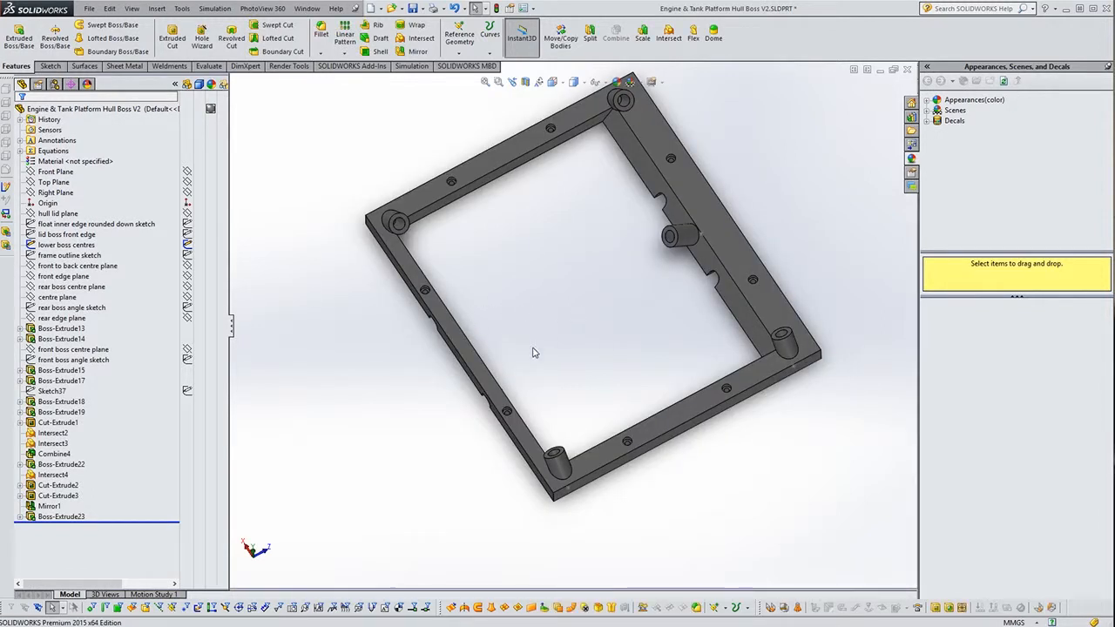
middle_drag(535, 352, 598, 308)
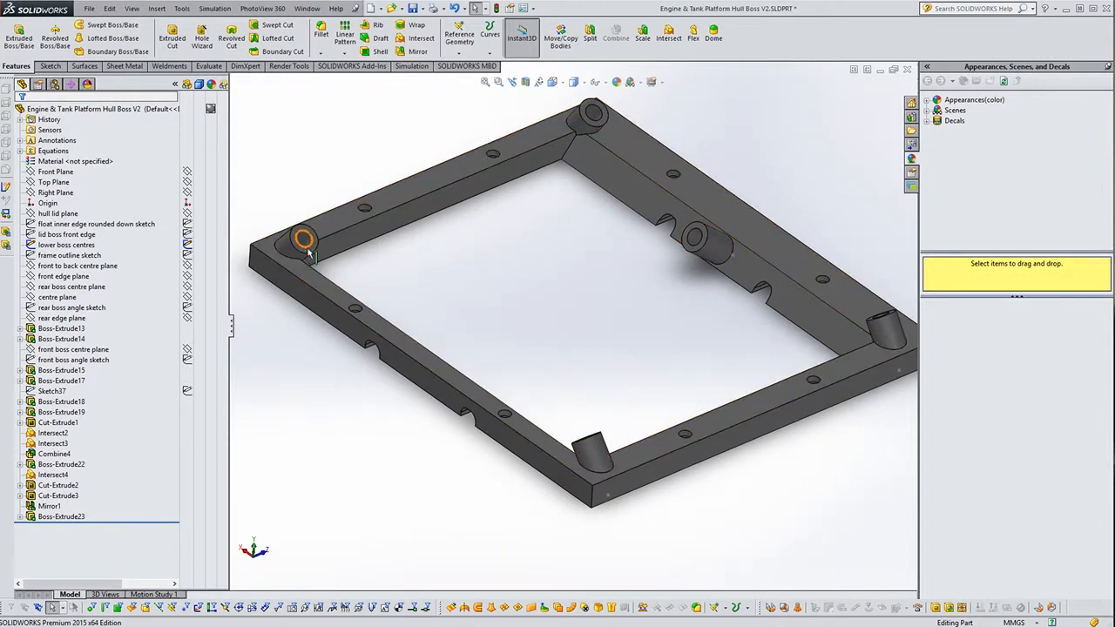
middle_drag(399, 258, 368, 237)
scroll(368, 244, down, 5)
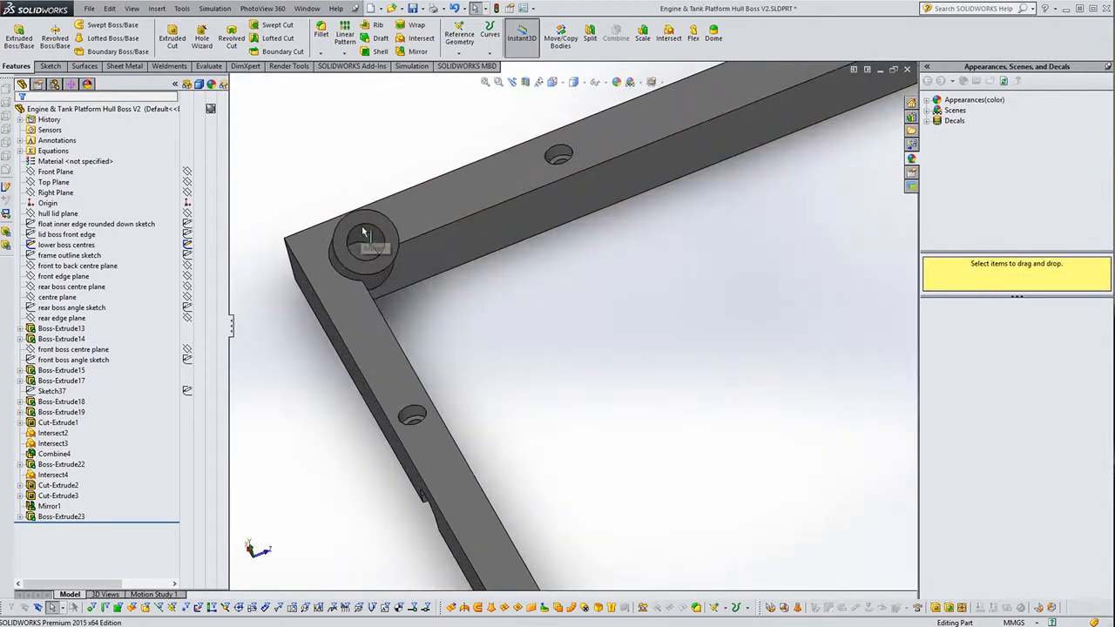
click(367, 255)
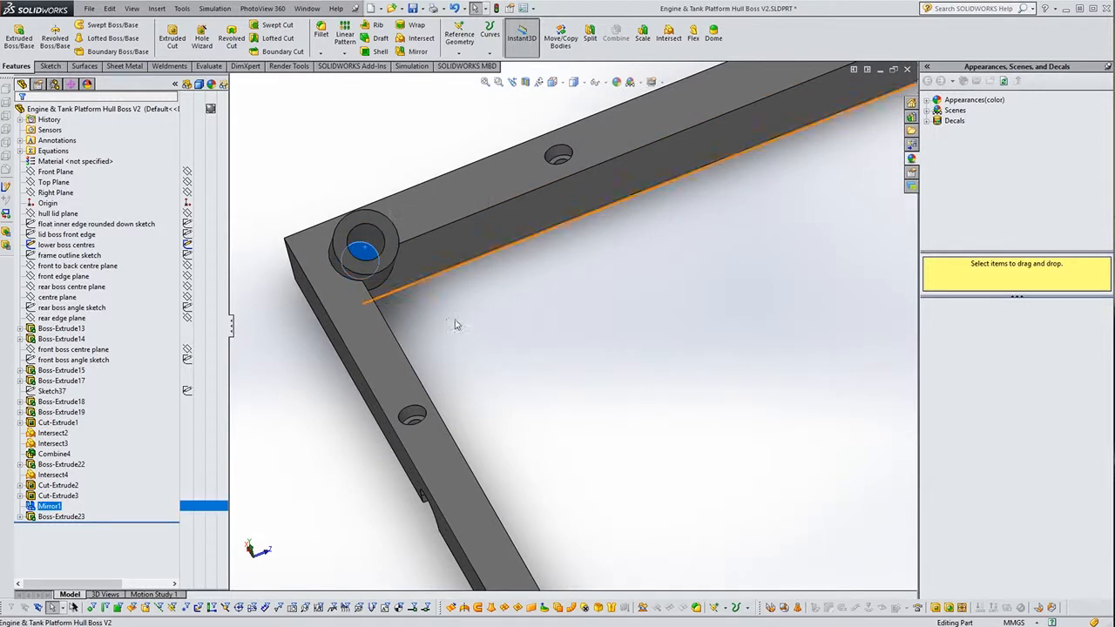
scroll(470, 335, up, 5)
scroll(562, 340, up, 2)
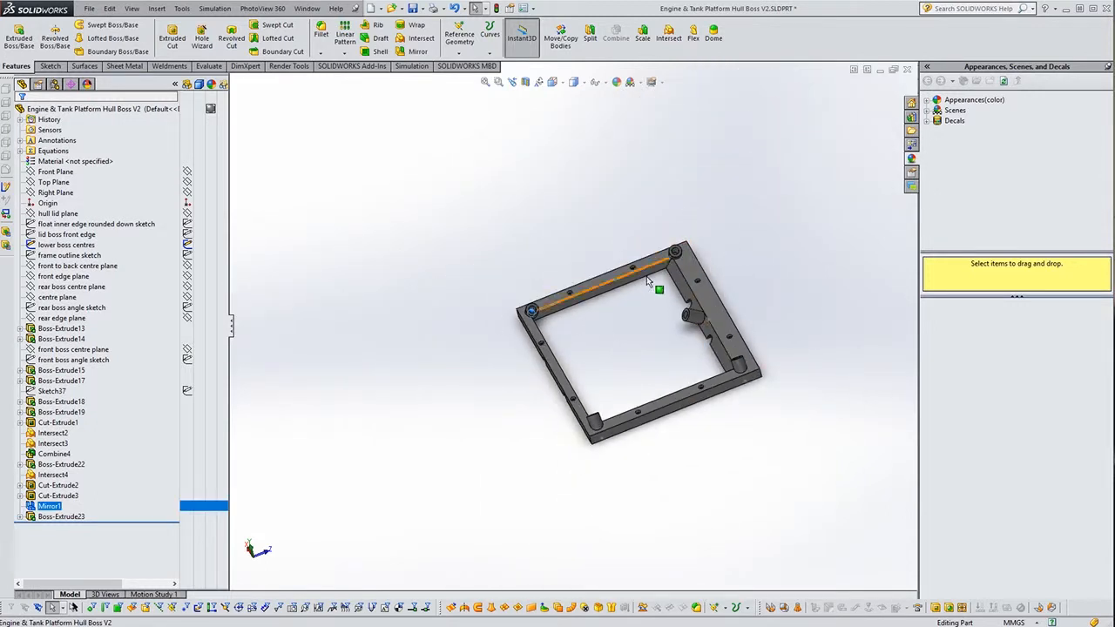
- Examine the hull boss frame from several sides, including its angled tube bosses and the semicircular notches in its rails
middle_drag(614, 353, 701, 331)
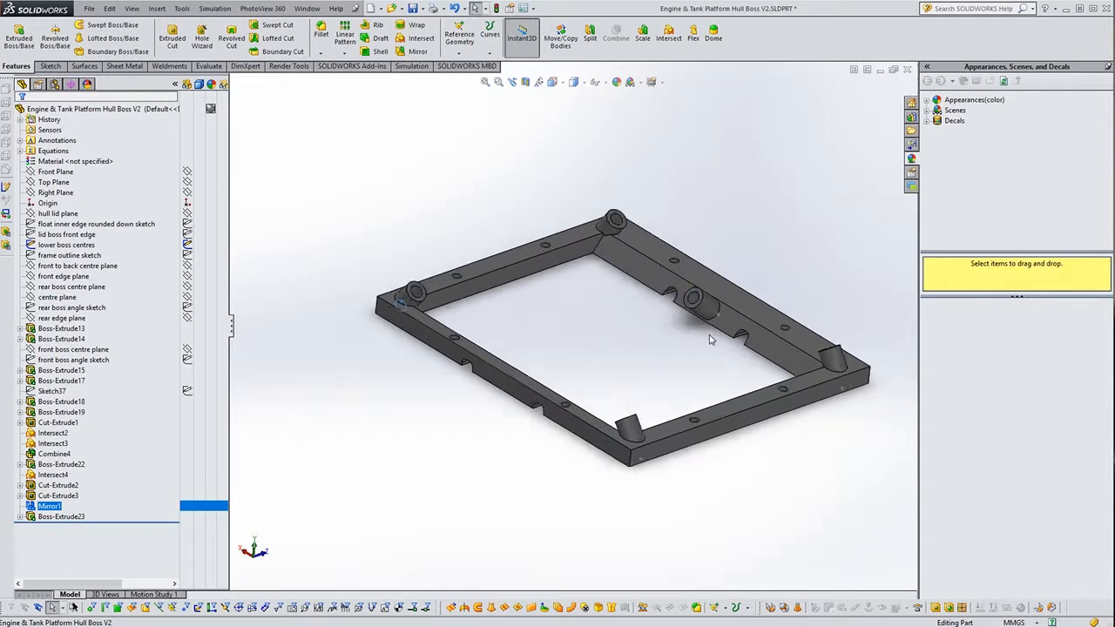
scroll(697, 333, down, 5)
scroll(697, 336, up, 5)
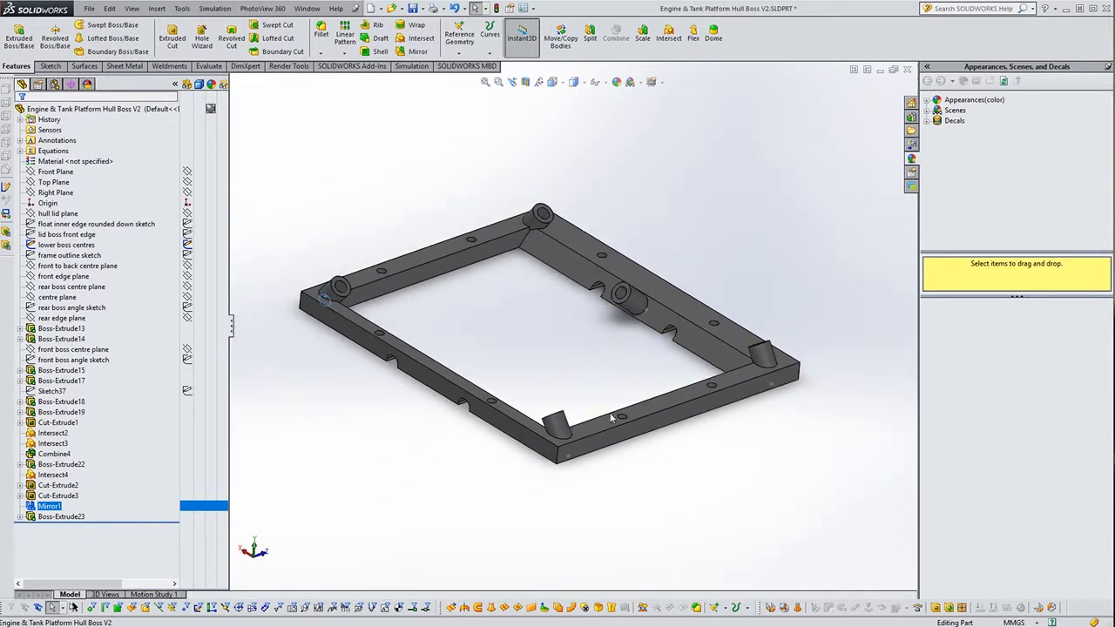
middle_drag(654, 352, 479, 387)
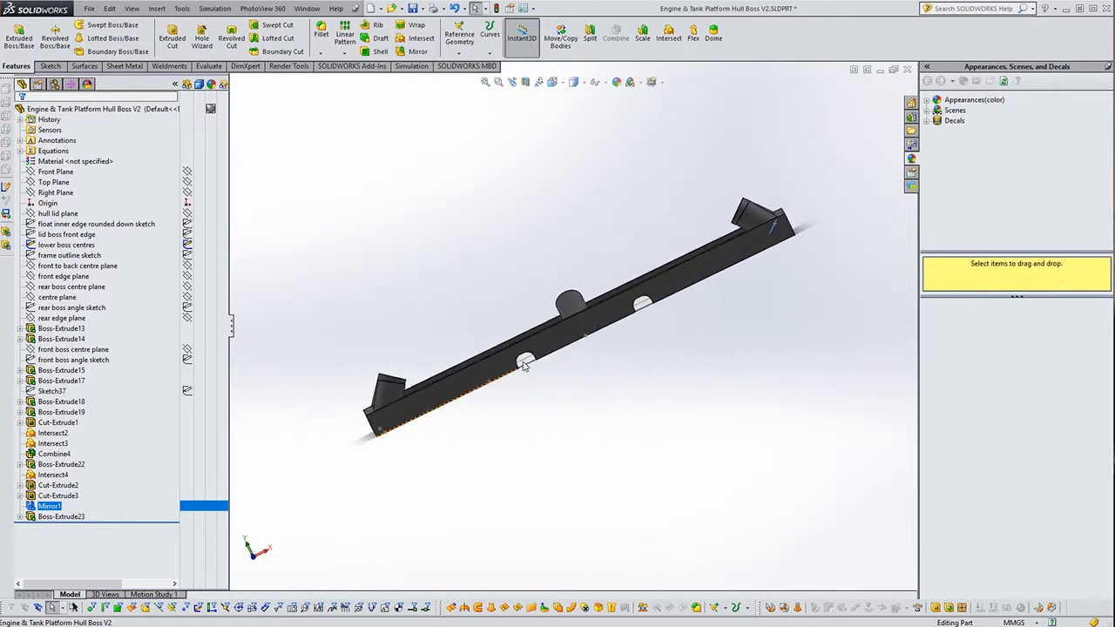
middle_drag(413, 263, 597, 374)
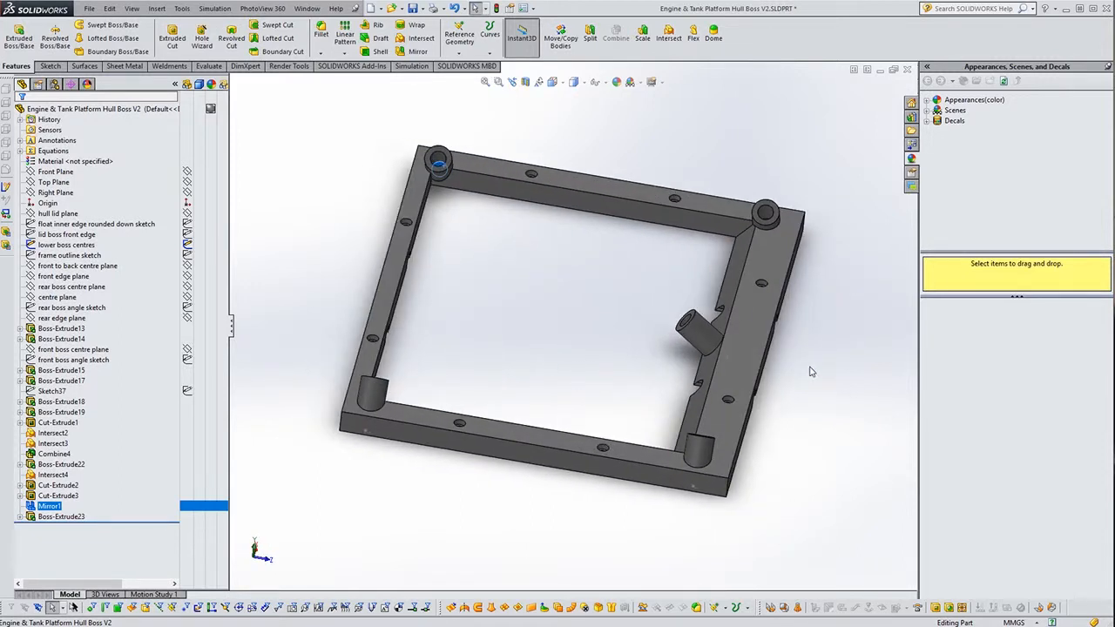
middle_drag(506, 328, 478, 322)
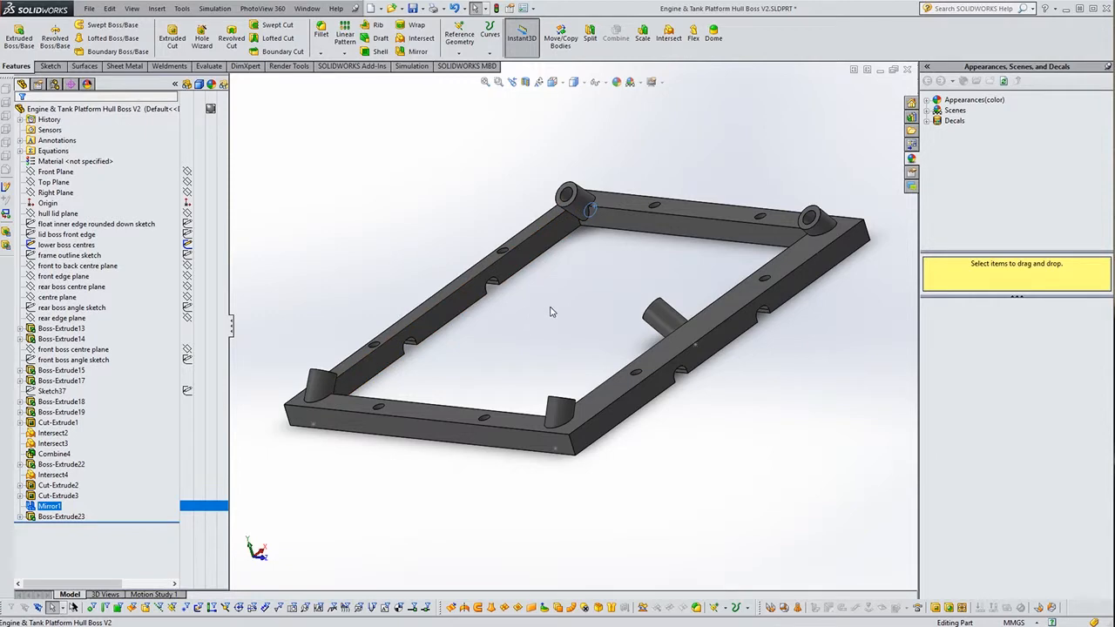
middle_drag(551, 311, 408, 470)
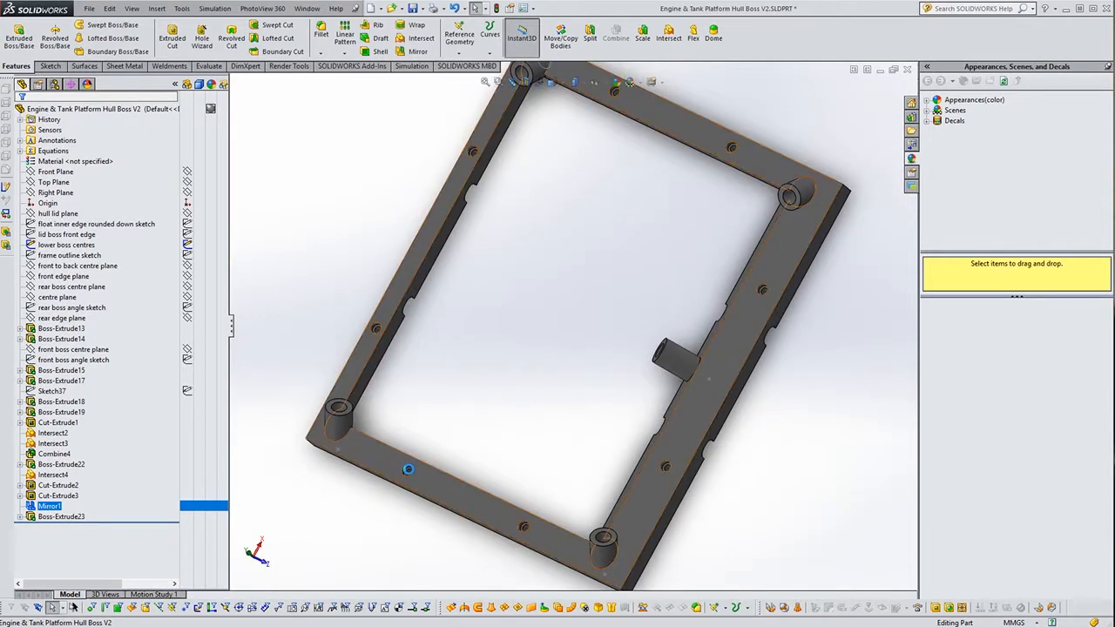
- Inspect the stepped screw hole in the frame's wide rail up close
scroll(668, 467, down, 2)
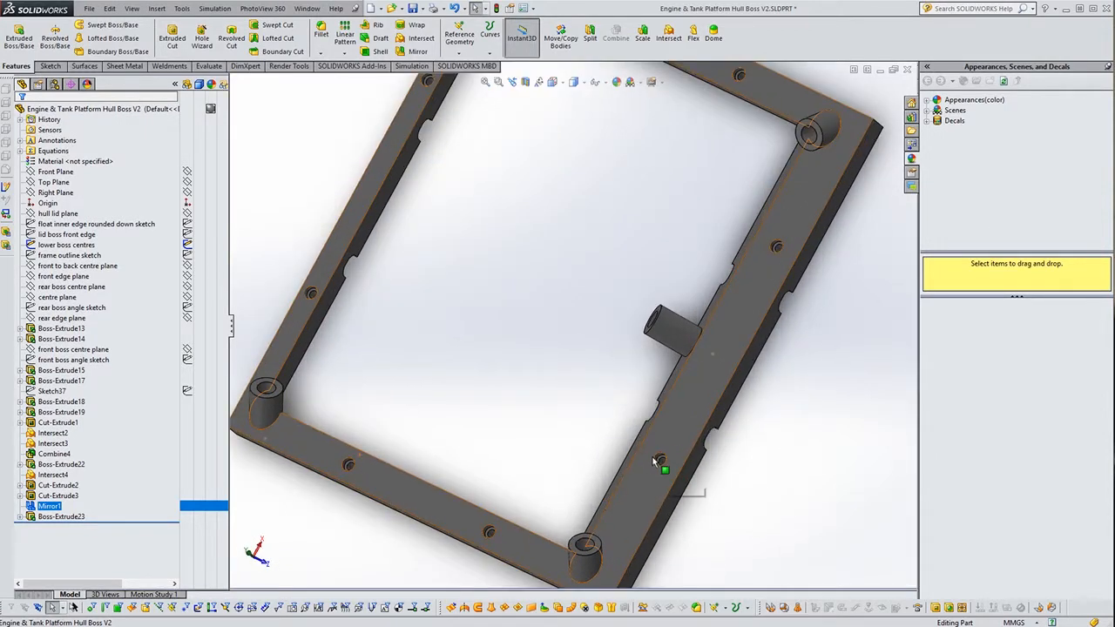
scroll(655, 457, down, 6)
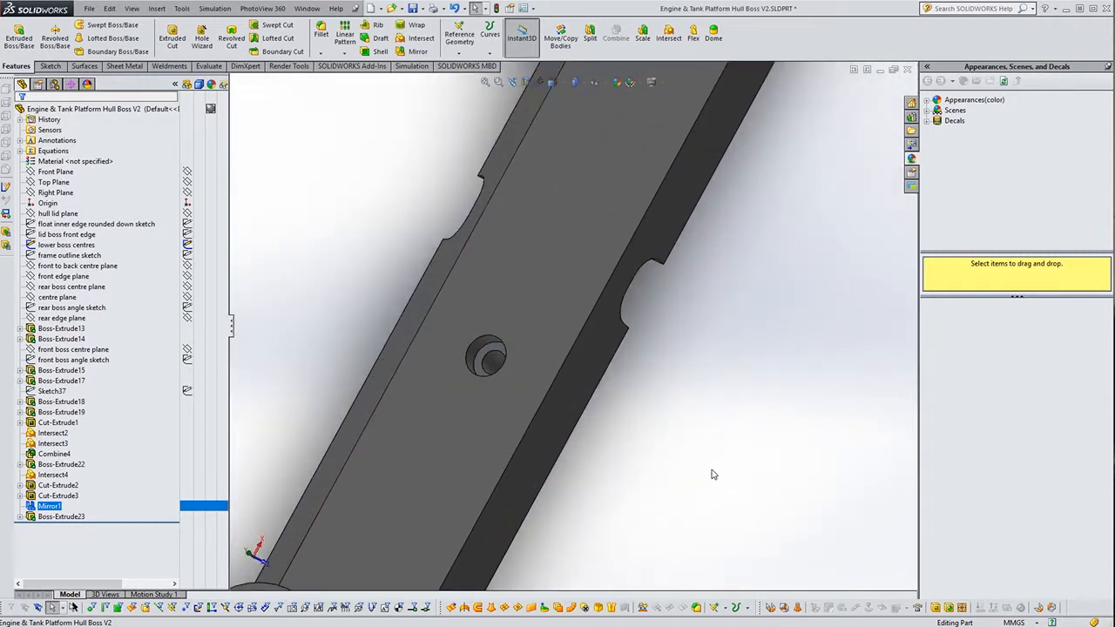
middle_drag(480, 426, 453, 360)
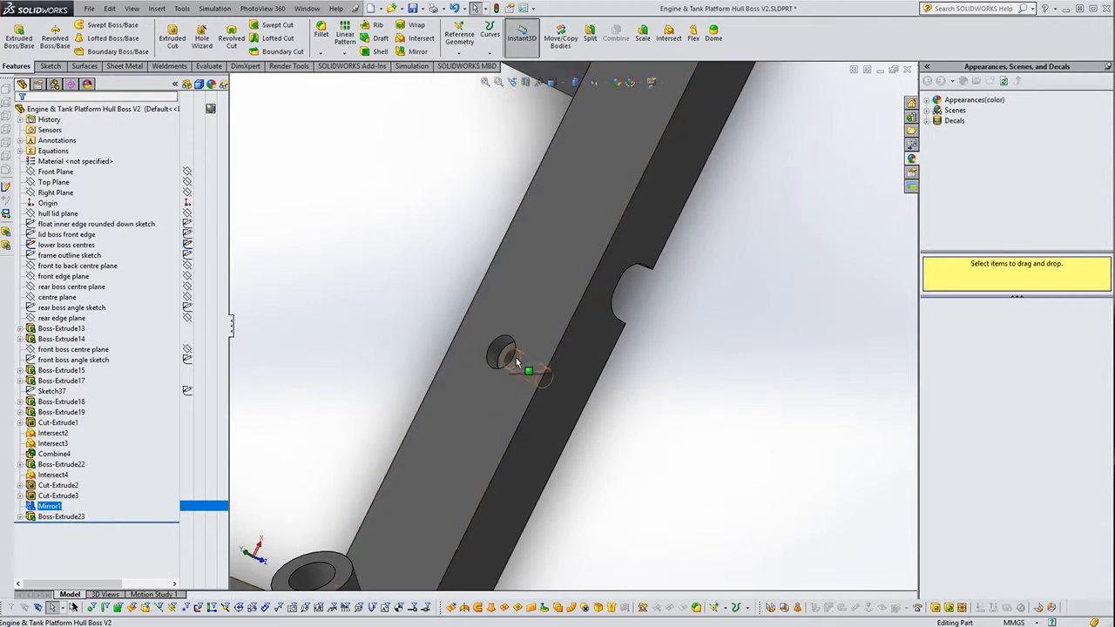
scroll(471, 419, up, 5)
scroll(471, 419, up, 3)
- Close the Engine & Tank Platform Hull Boss V2 part without saving and discard its changes in the assembly
middle_drag(436, 304, 543, 334)
scroll(592, 285, up, 3)
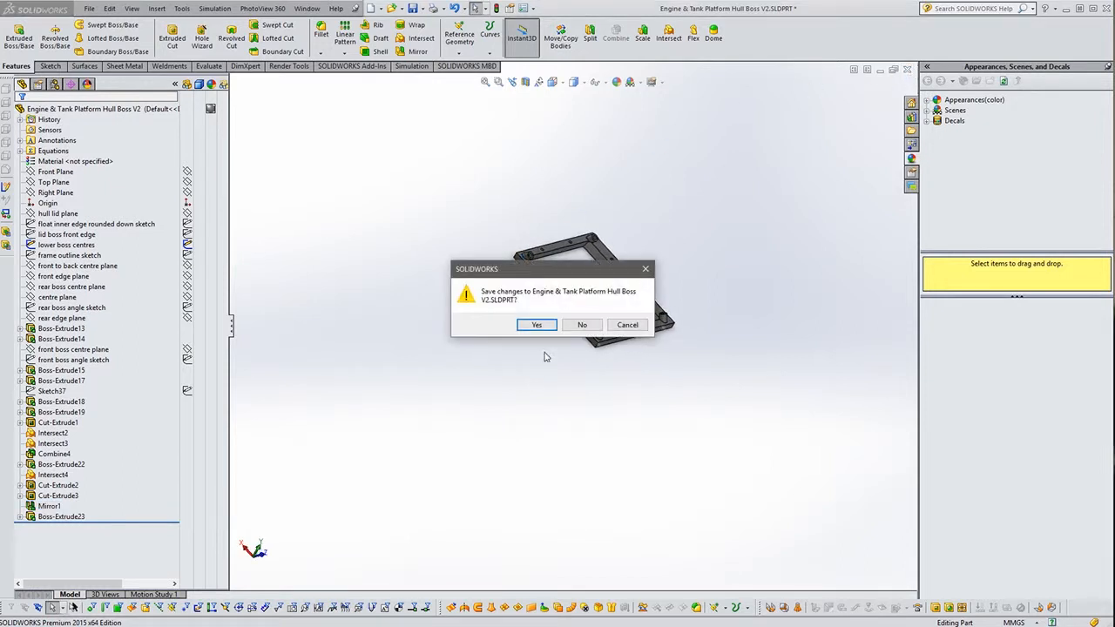
click(578, 324)
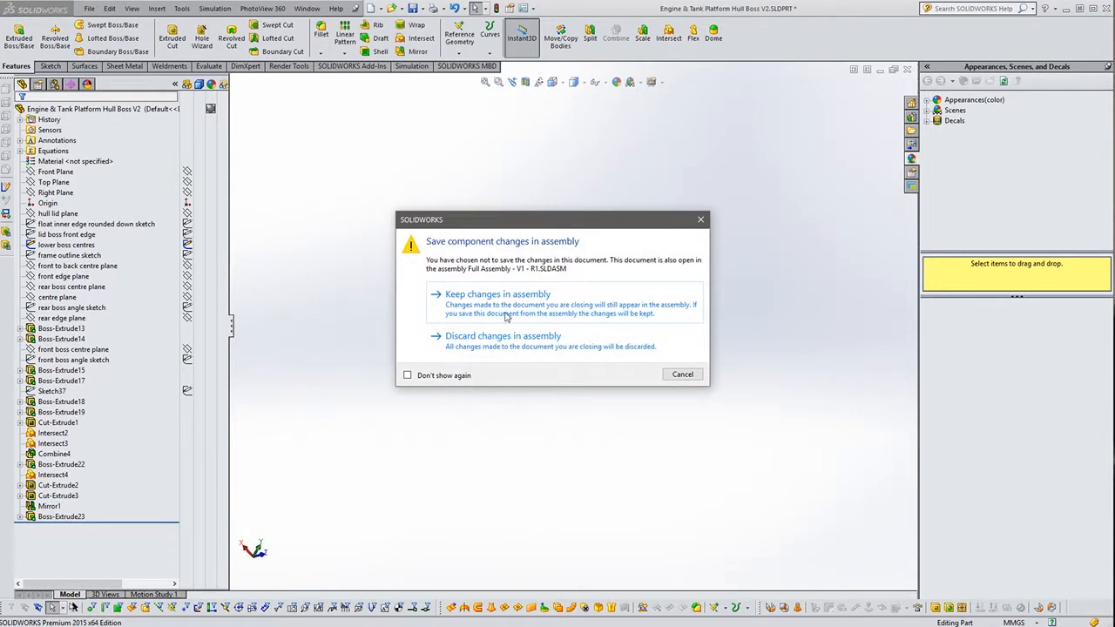
click(505, 345)
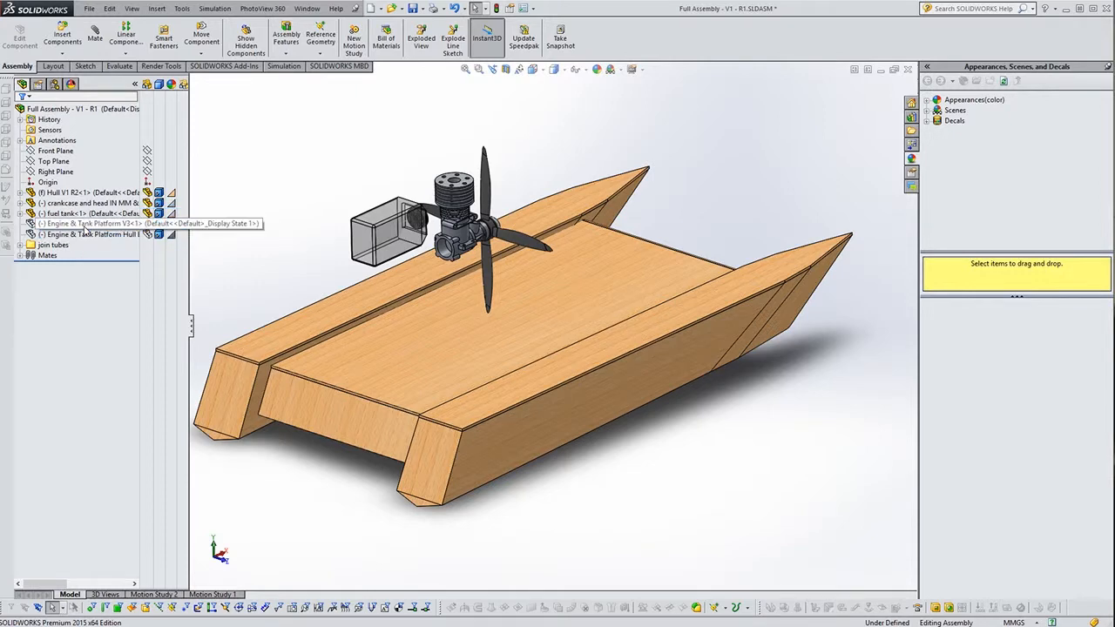
- Show the Engine & Tank Platform Hull Boss frame on the hull in the full assembly
click(133, 225)
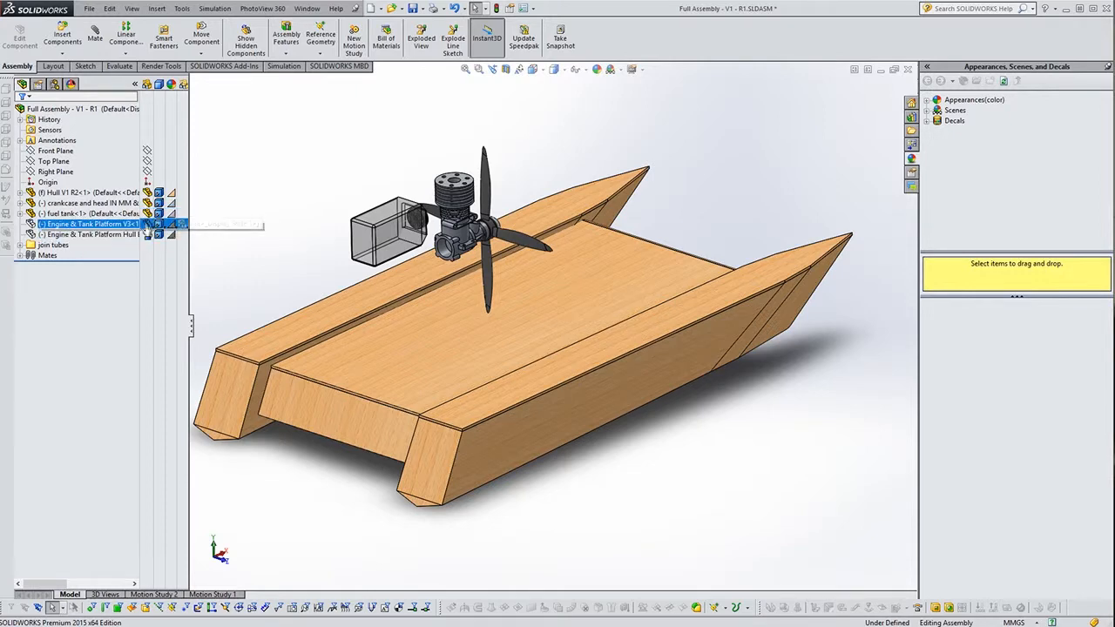
click(152, 235)
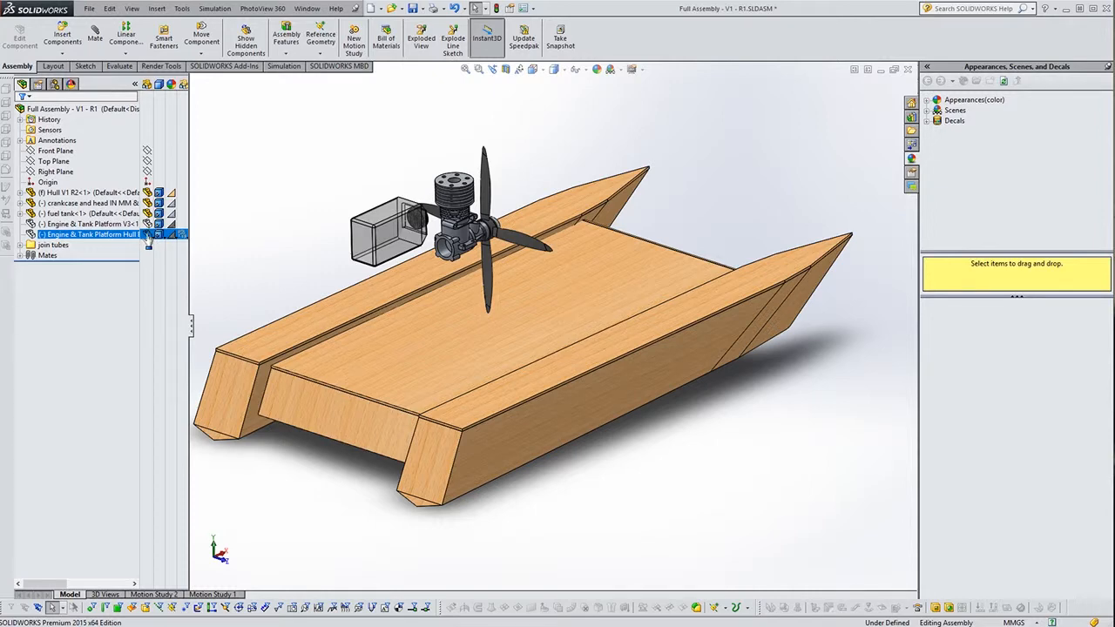
click(149, 235)
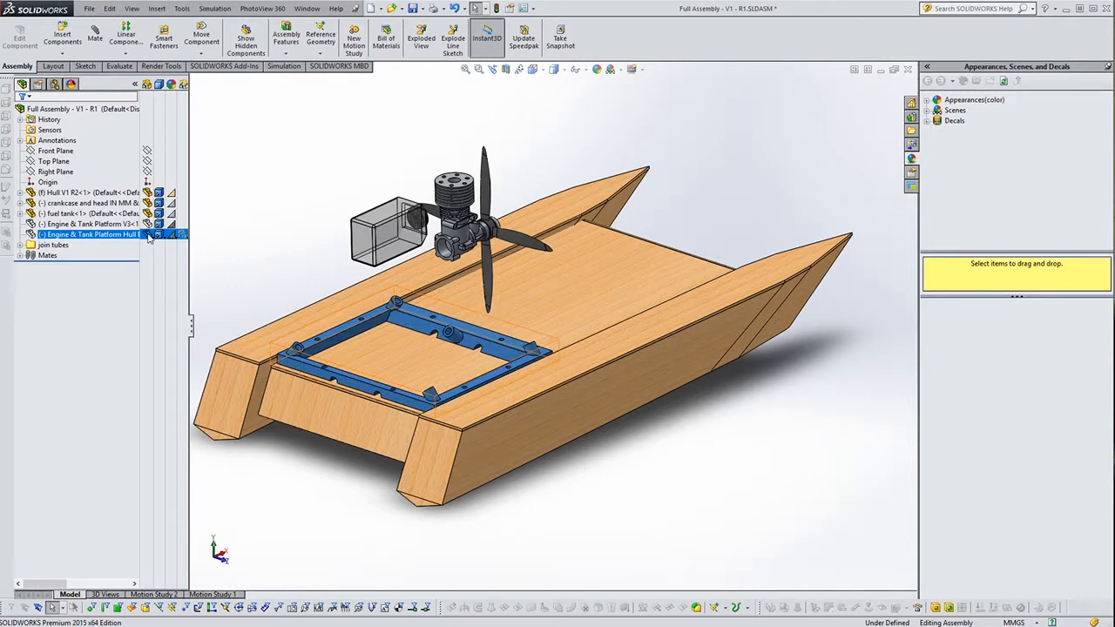
click(300, 245)
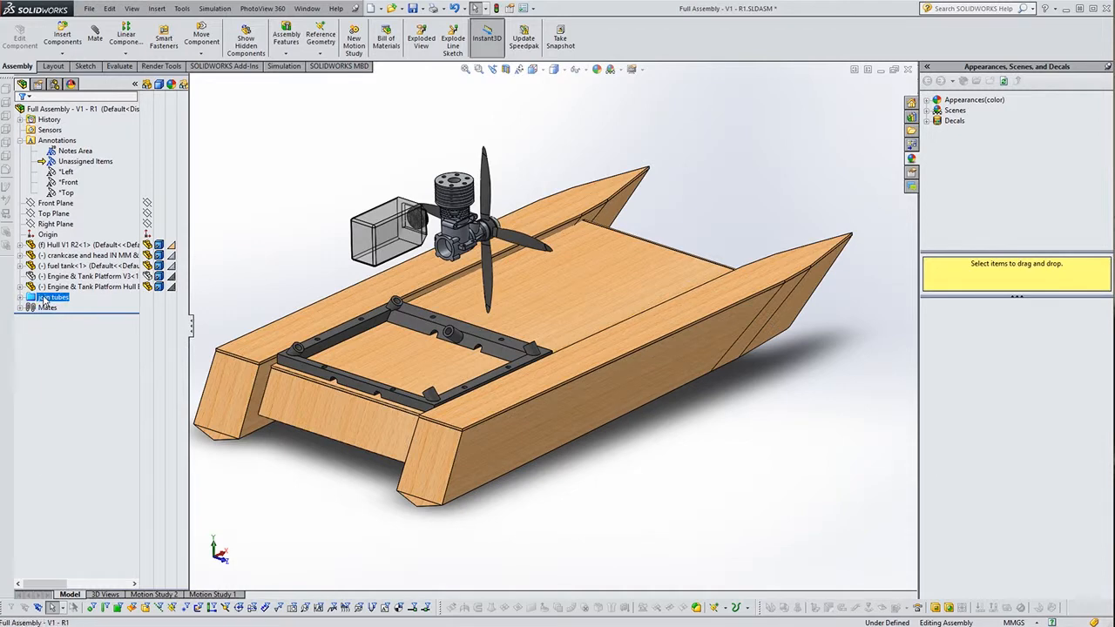
- Show the components in the join tubes folder and the Engine & Tank Platform V3 in the assembly
right_click(46, 297)
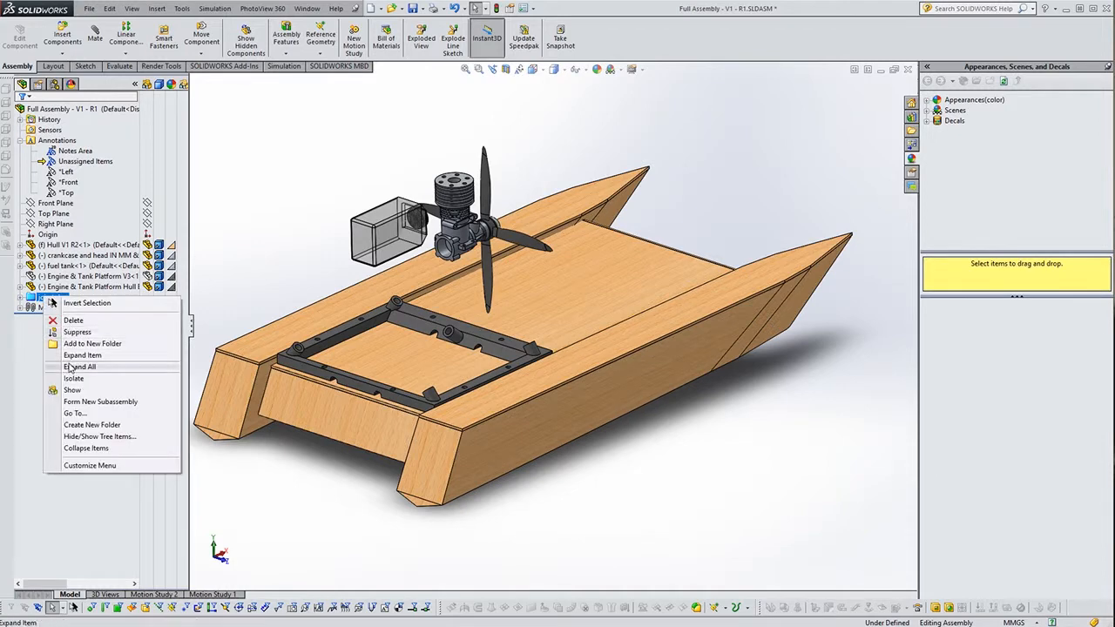
click(73, 390)
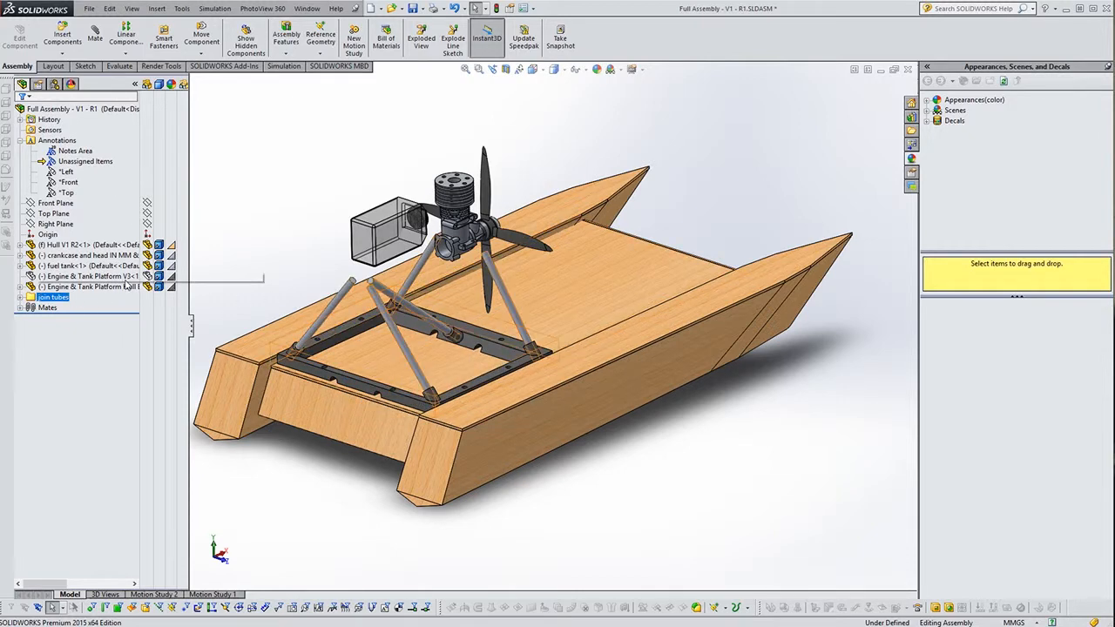
click(150, 275)
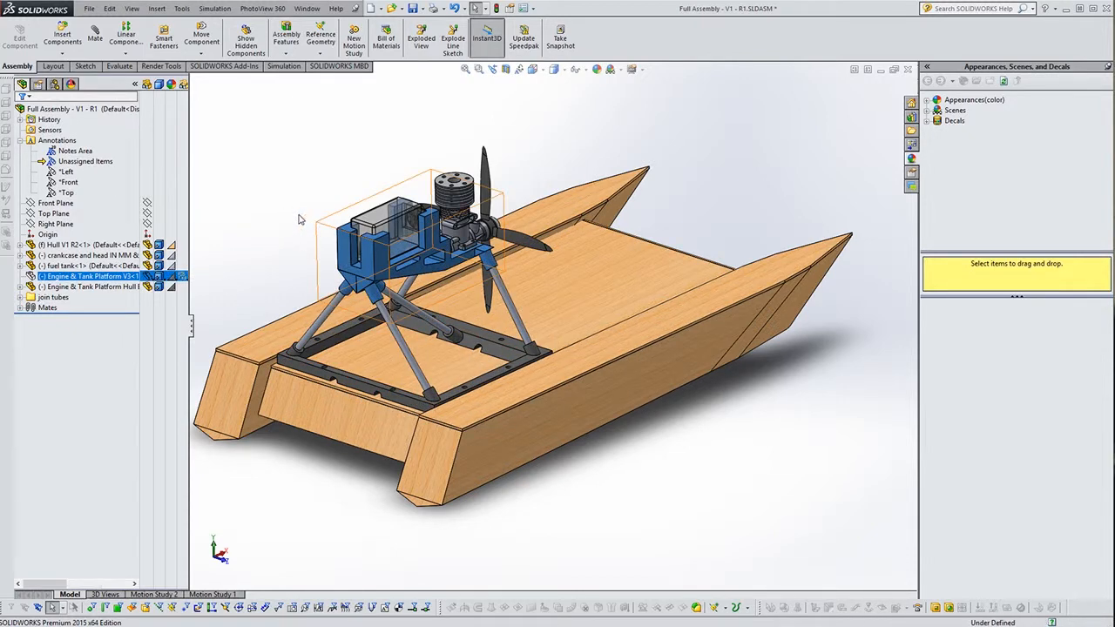
- Clear the platform selection and examine up close how the engine and fuel tank sit on the platform
click(298, 219)
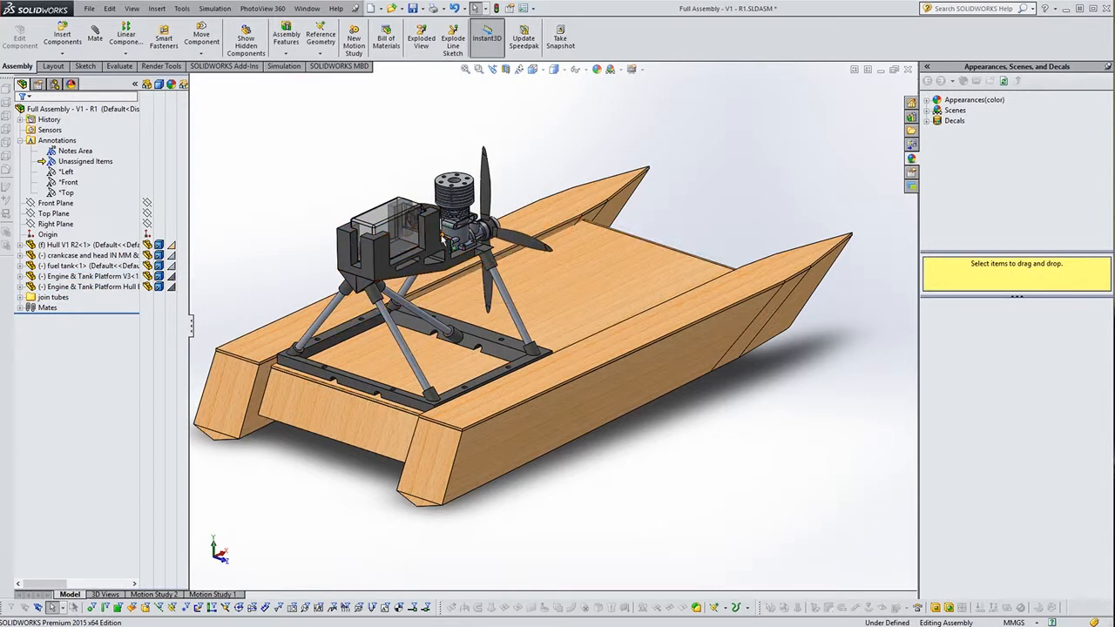
mouse_move(442, 238)
middle_down()
mouse_move(461, 279)
mouse_move(440, 217)
middle_up()
scroll(440, 223, down, 5)
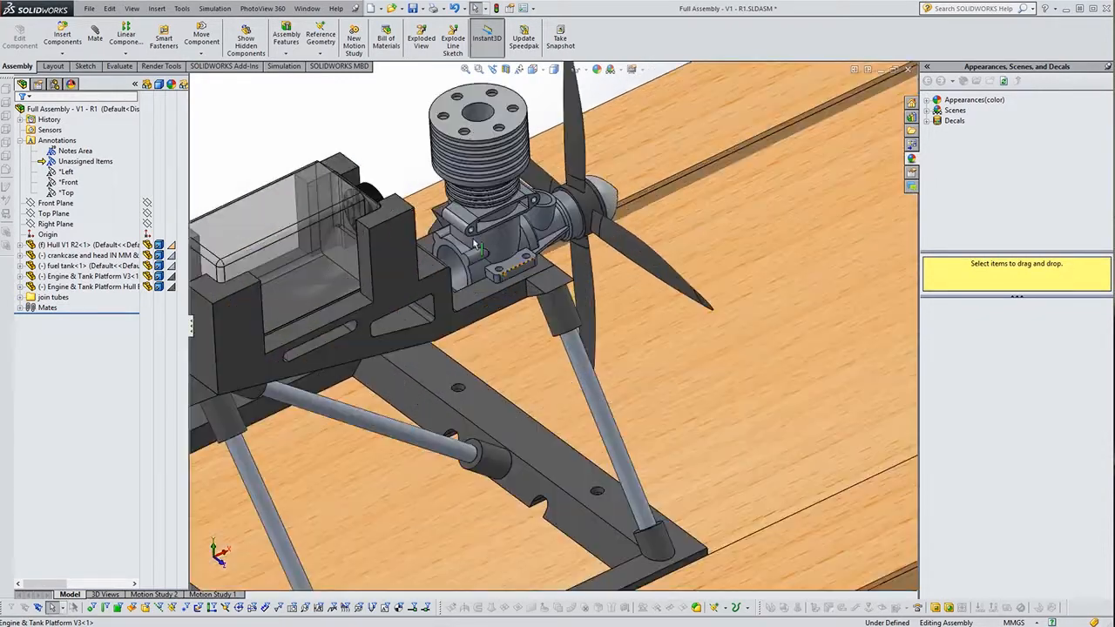
middle_drag(444, 292, 521, 340)
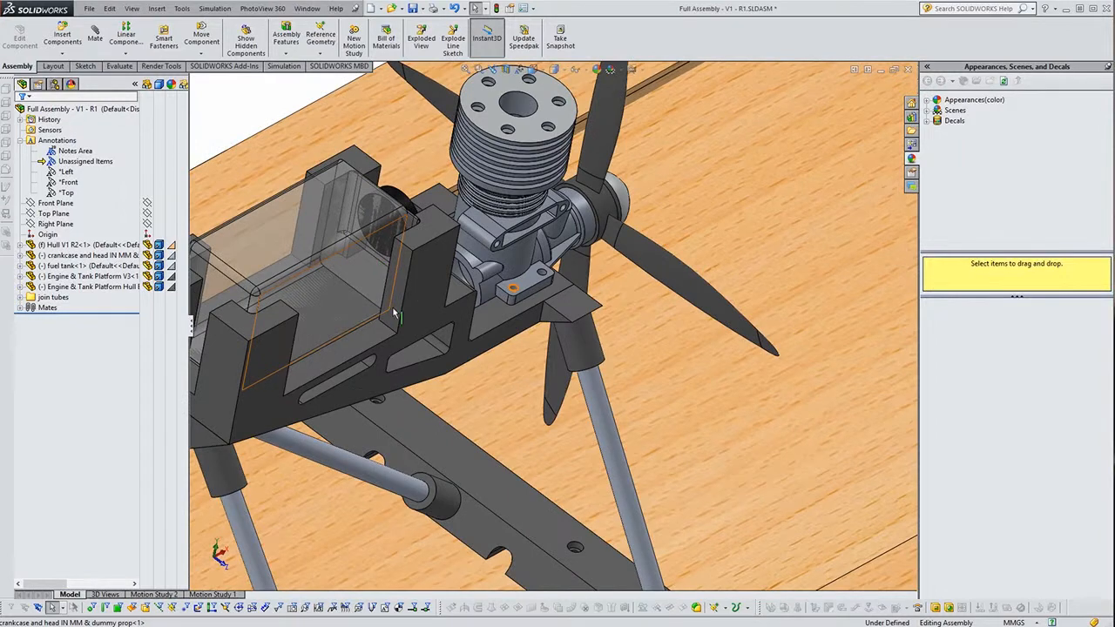
- Examine the complete boat assembly from several angles, focusing on the tubes joining the engine platform to the hull frame
key(f)
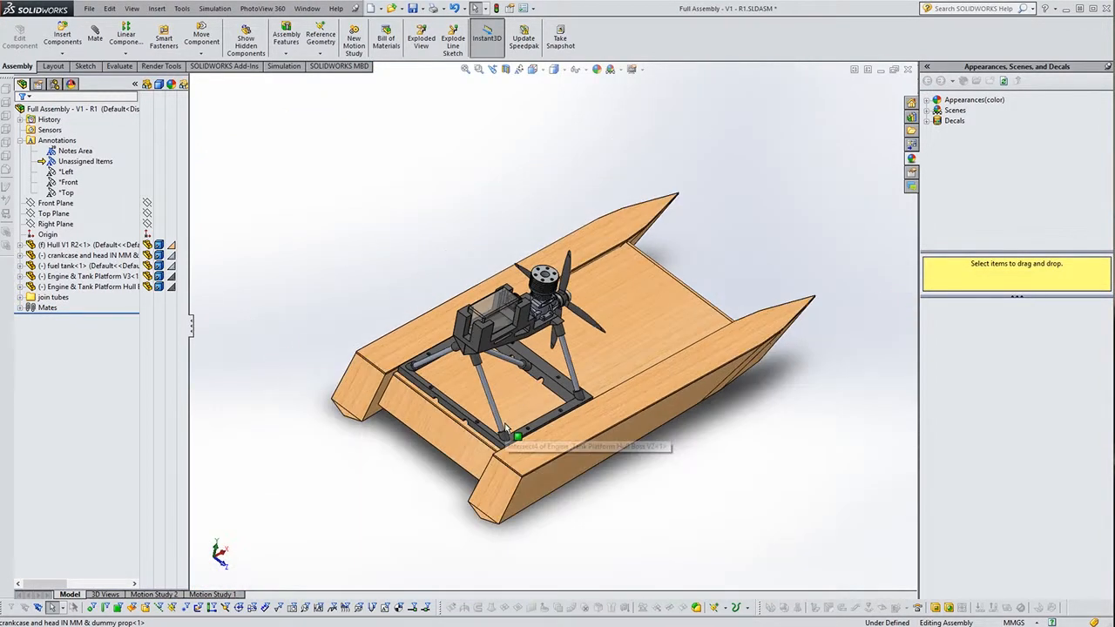
middle_drag(505, 427, 552, 358)
scroll(592, 330, down, 2)
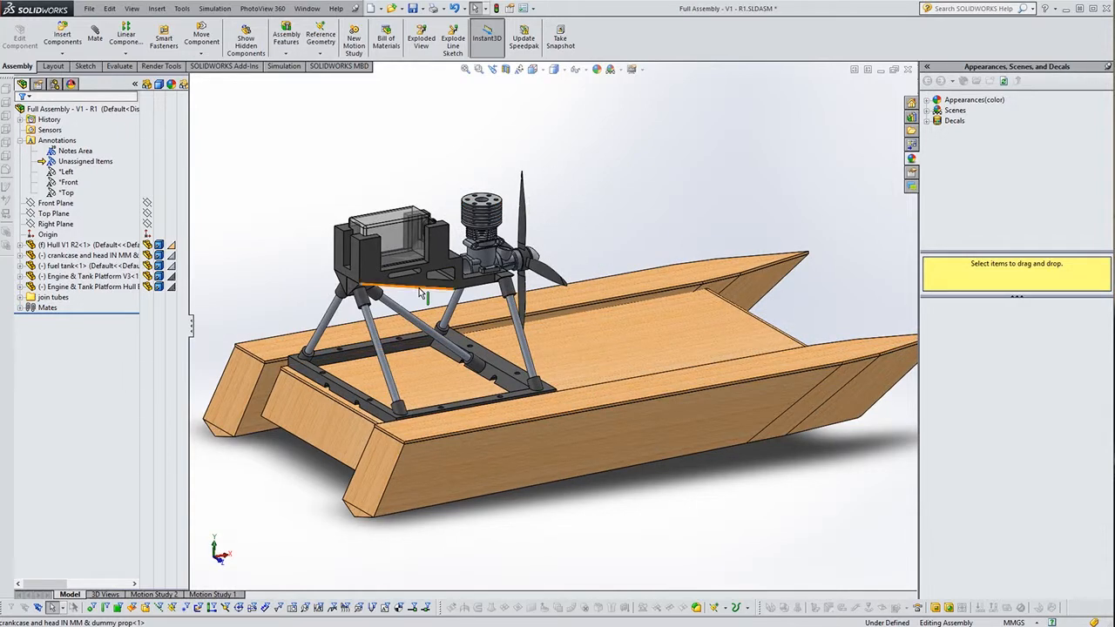
middle_drag(585, 351, 563, 376)
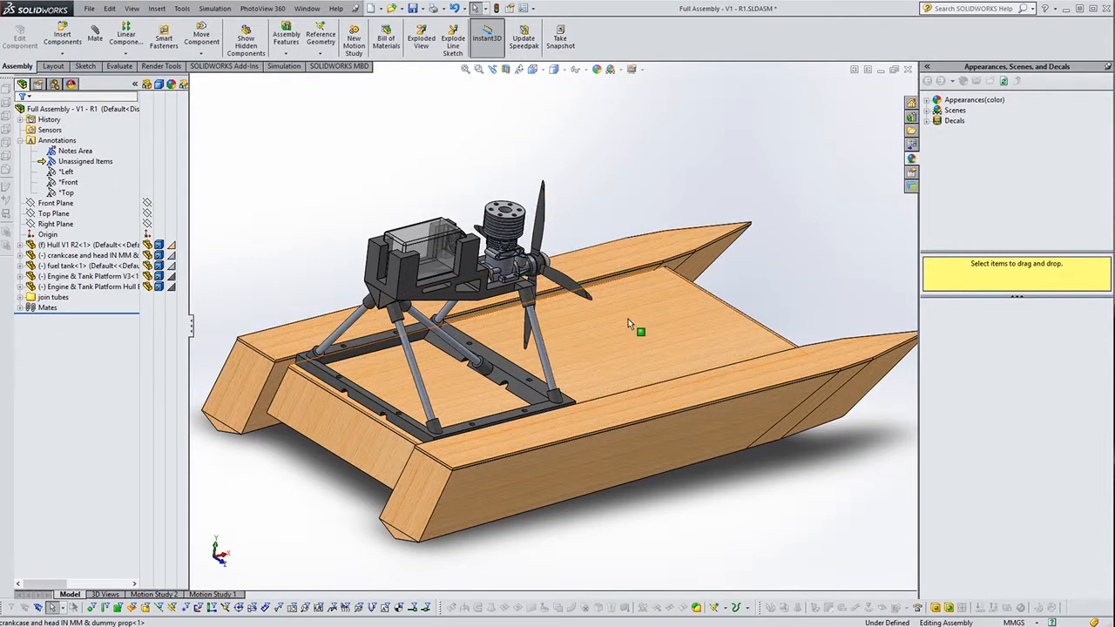
middle_drag(630, 319, 637, 304)
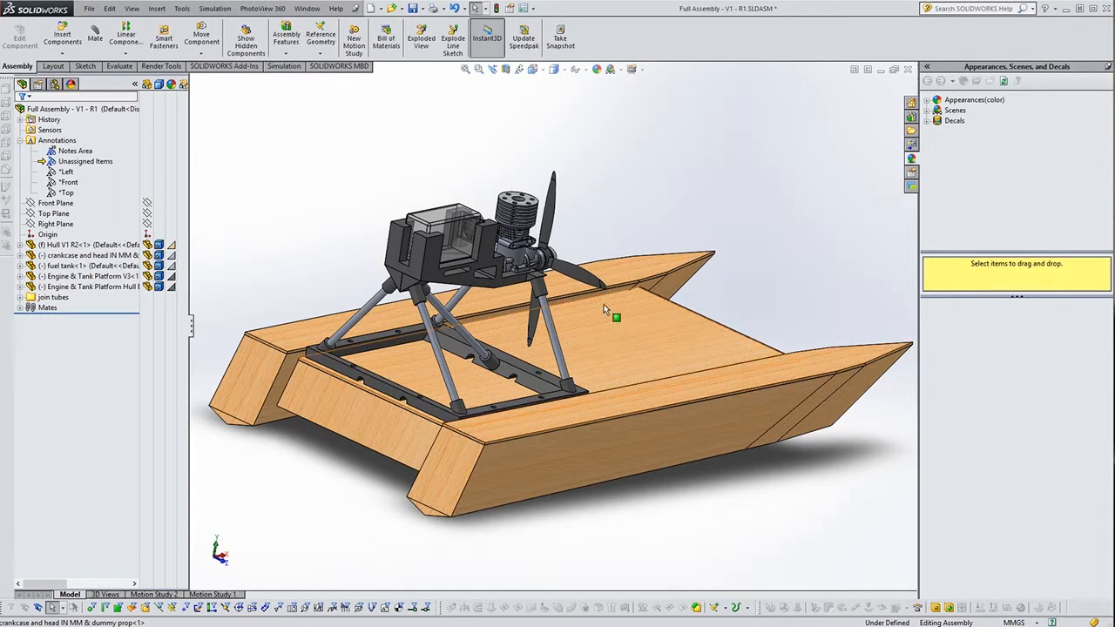
middle_drag(614, 338, 672, 377)
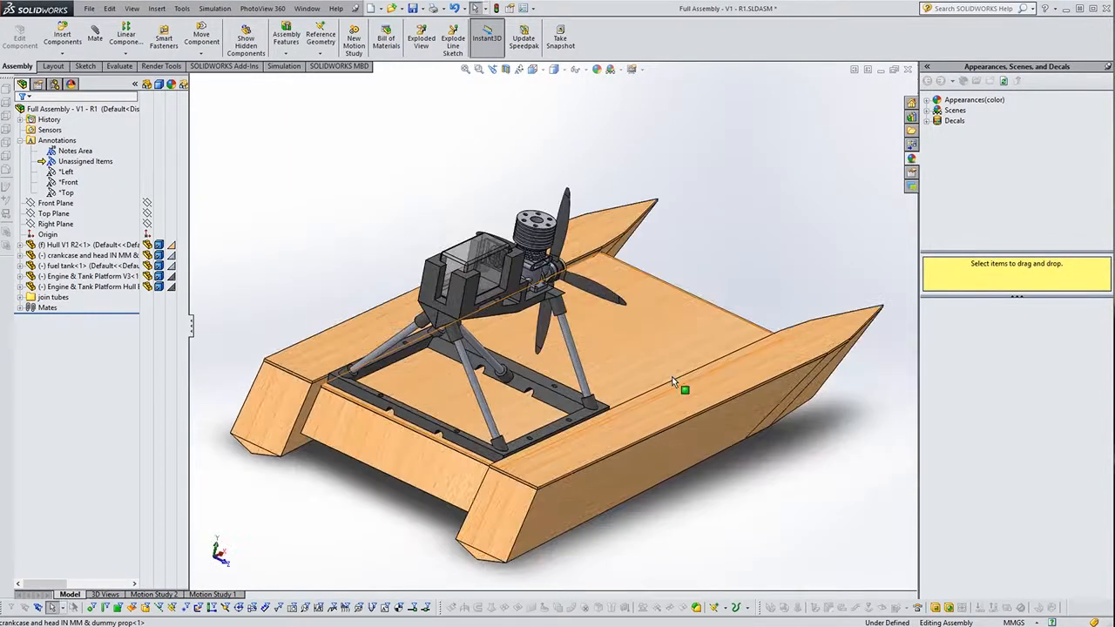